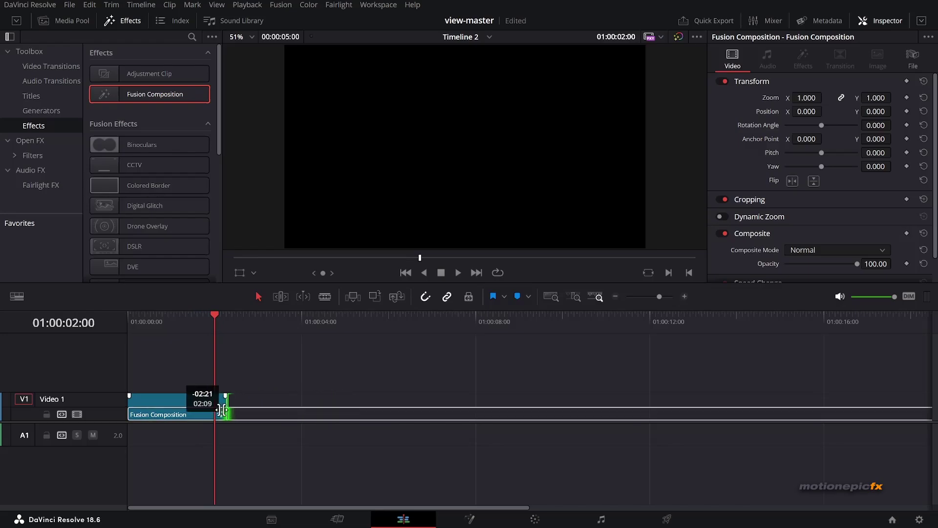
Open the 2-second Fusion Composition clip on the Fusion page to show its MediaOut1 graph.
{"action": "left_click", "coordinate": [469, 519]}
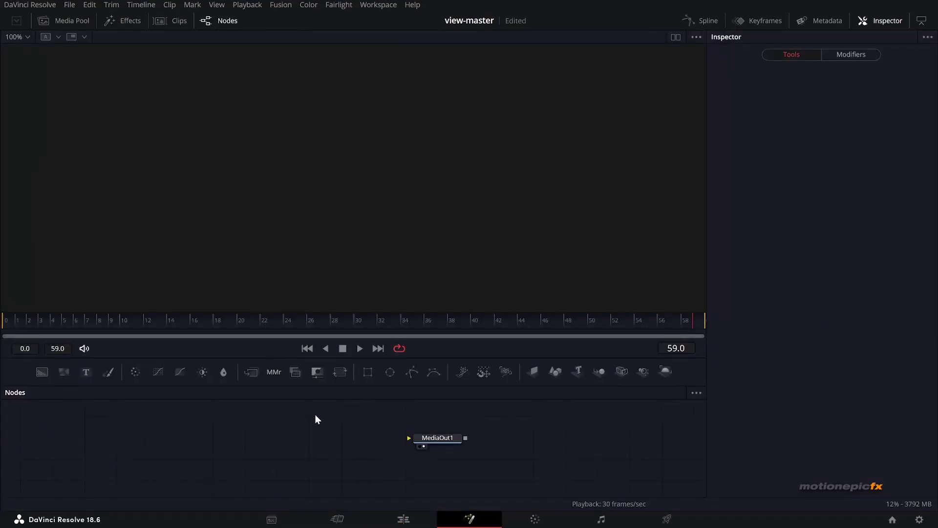
Add a Background1 node with Alpha 0 at 1920x1080, then show the Media Pool.
{"action": "left_click_drag", "start_coordinate": [40, 372], "coordinate": [241, 437]}
{"action": "key", "text": "1"}
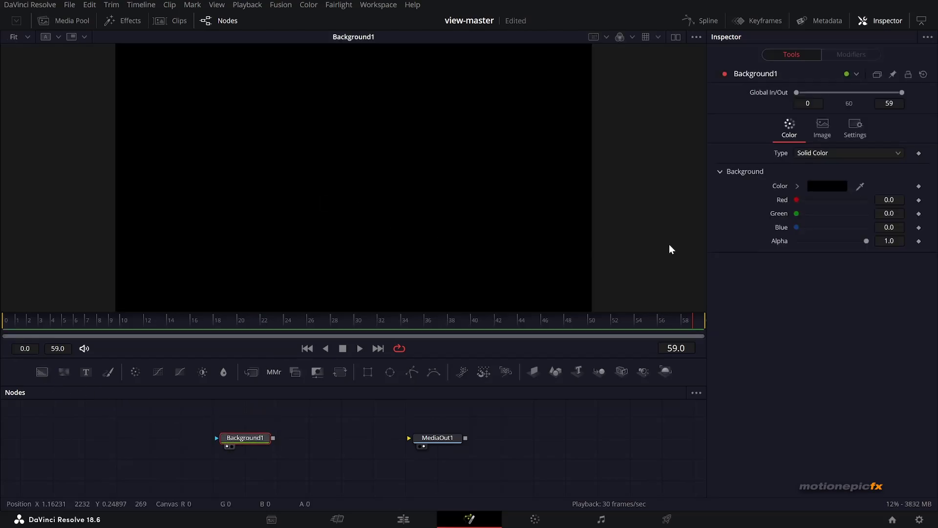
{"action": "left_click_drag", "start_coordinate": [867, 241], "coordinate": [797, 242]}
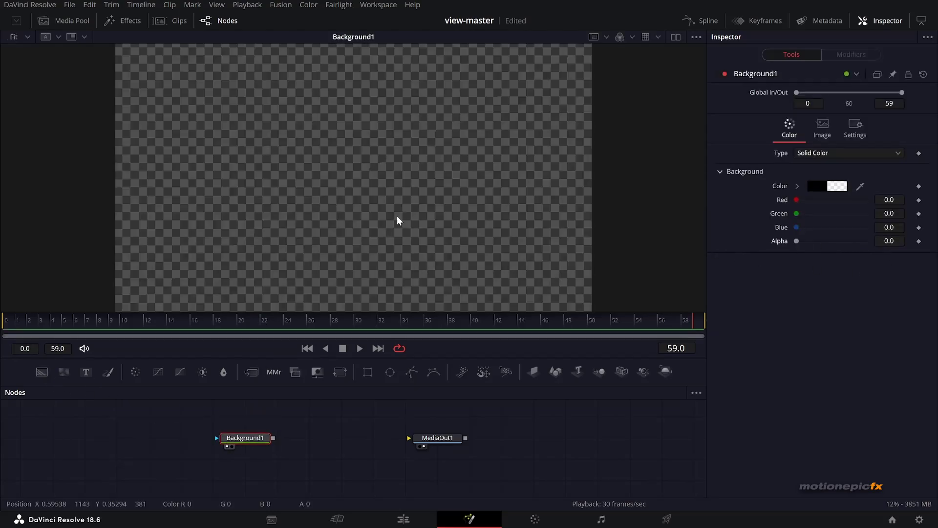
{"action": "scroll", "coordinate": [397, 220], "scroll_direction": "down", "scroll_amount": 1}
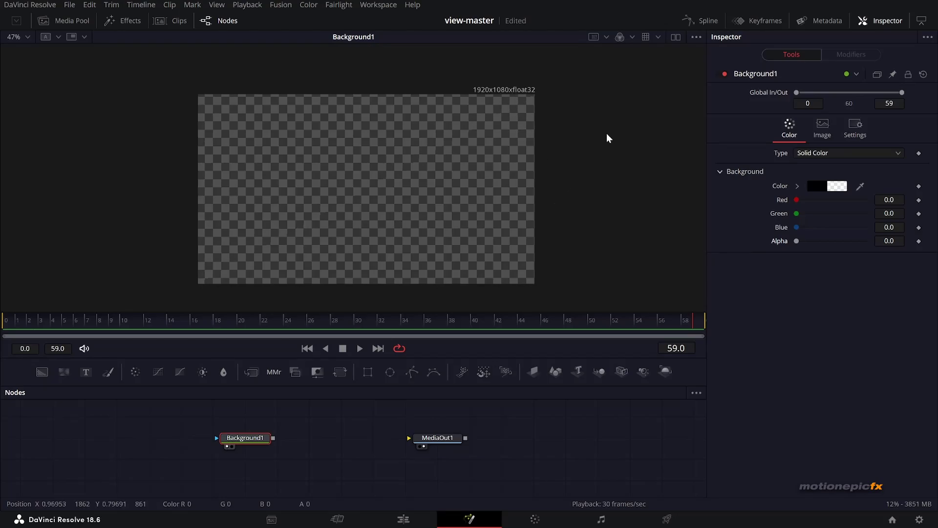
{"action": "left_click", "coordinate": [828, 130]}
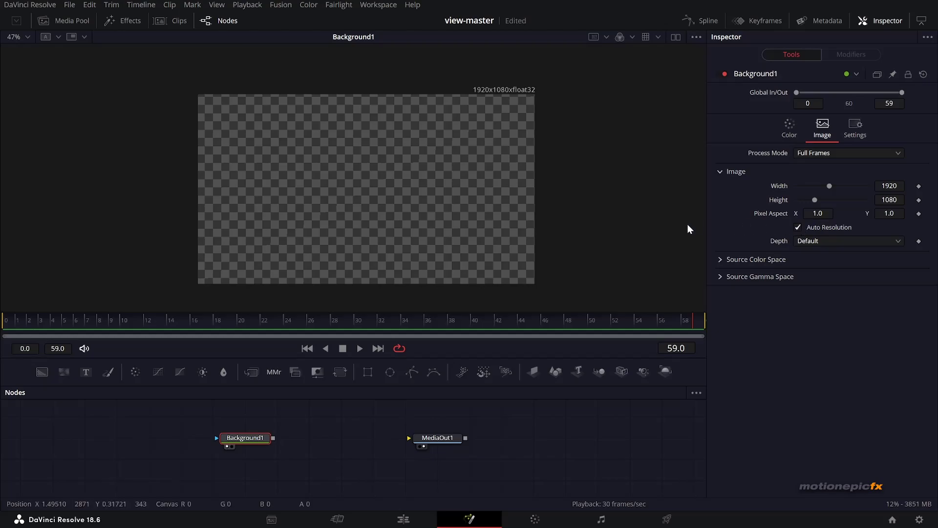
{"action": "left_click", "coordinate": [65, 19]}
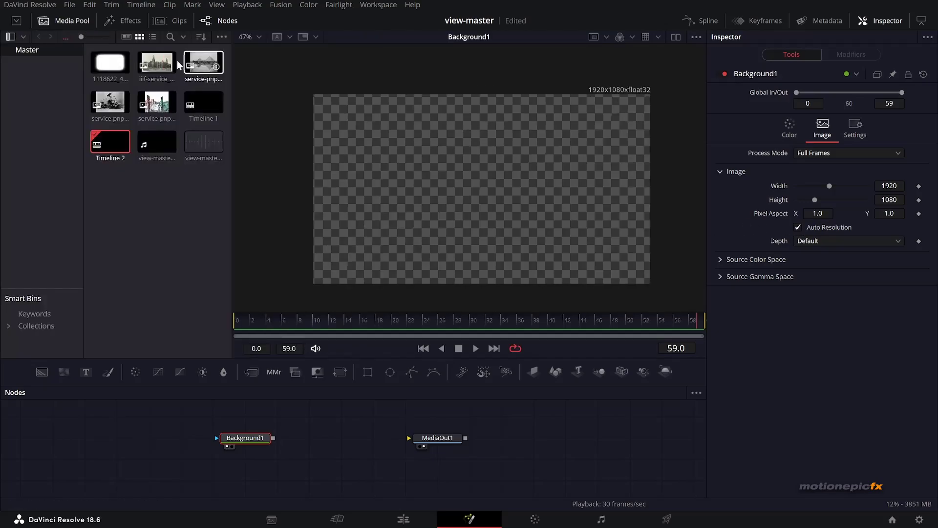
Bring the mosque photo in as MediaIn1 and combine it with Background1 in a Merge1 node.
{"action": "left_click_drag", "start_coordinate": [177, 60], "coordinate": [224, 434]}
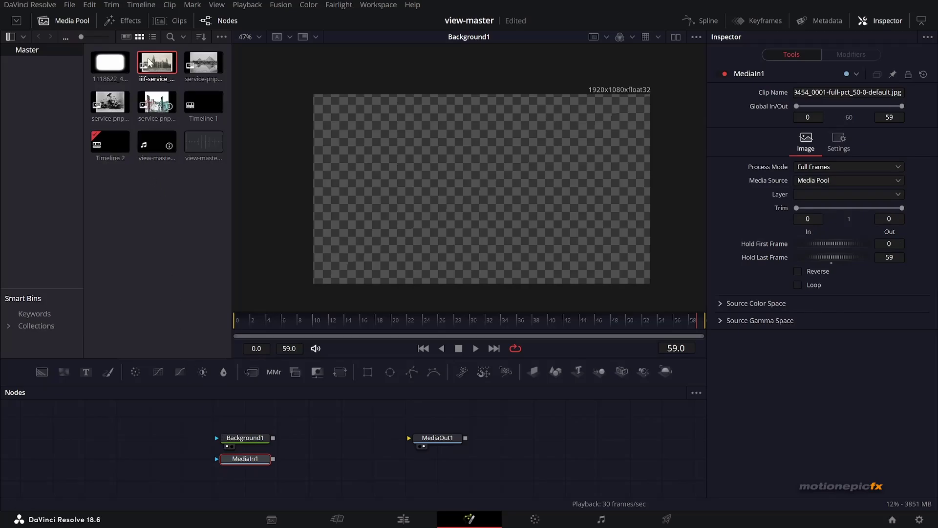
{"action": "left_click", "coordinate": [82, 20]}
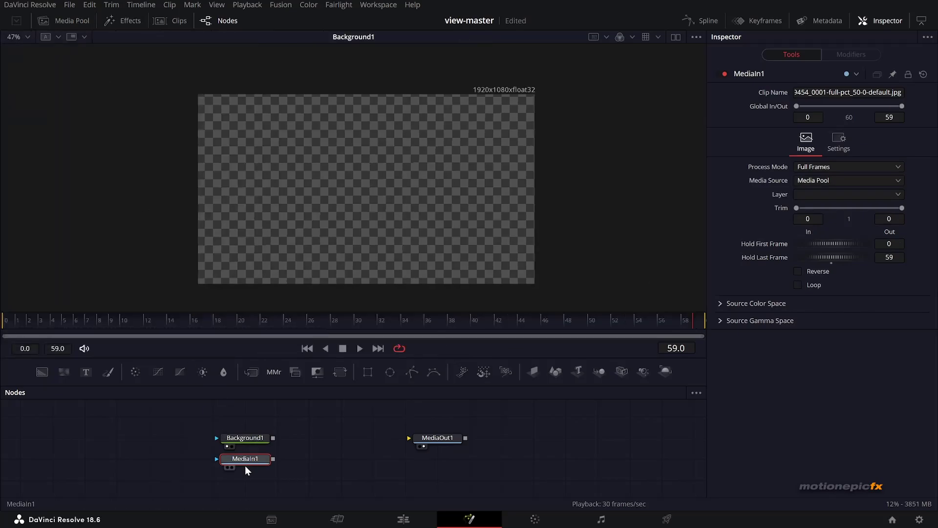
{"action": "left_click_drag", "start_coordinate": [245, 464], "coordinate": [266, 480]}
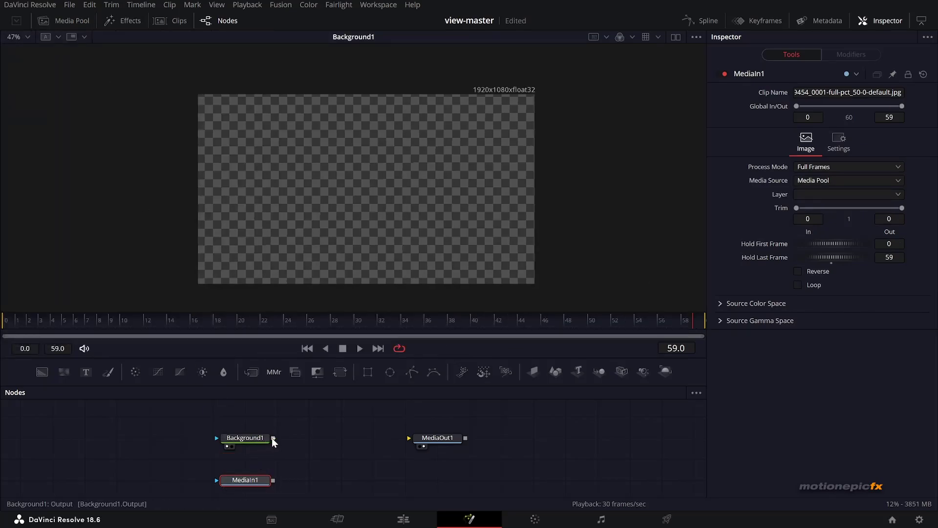
{"action": "left_click_drag", "start_coordinate": [273, 438], "coordinate": [381, 197]}
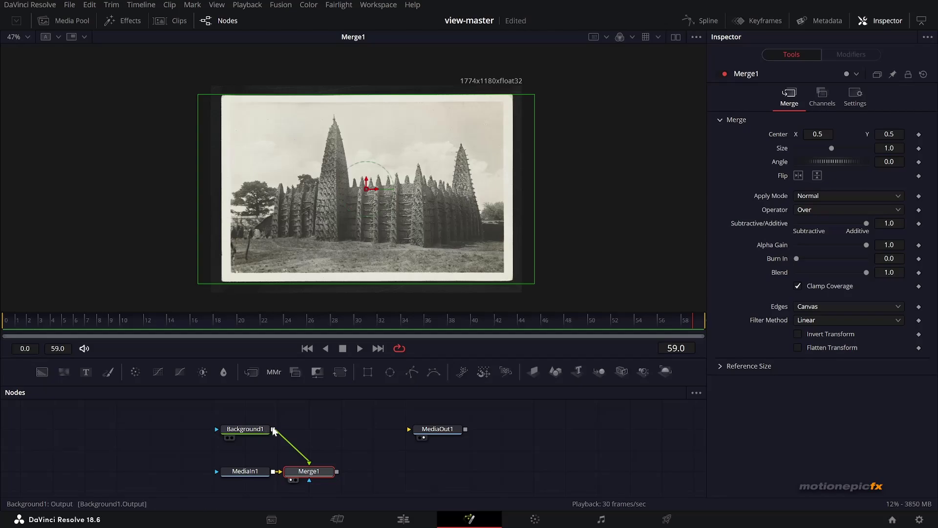
Swap Merge1's inputs so Background1 is the background, and move MediaOut1 to the right.
{"action": "right_click", "coordinate": [311, 471]}
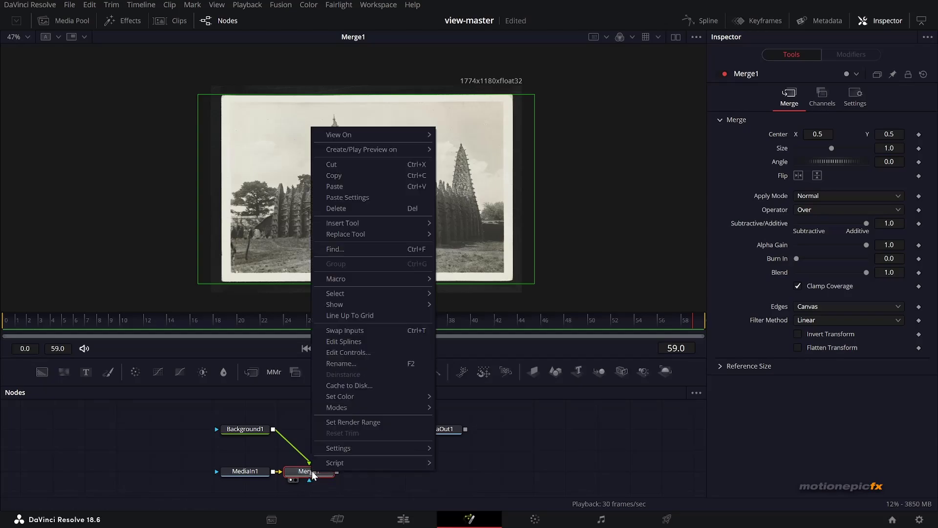
{"action": "left_click", "coordinate": [362, 329]}
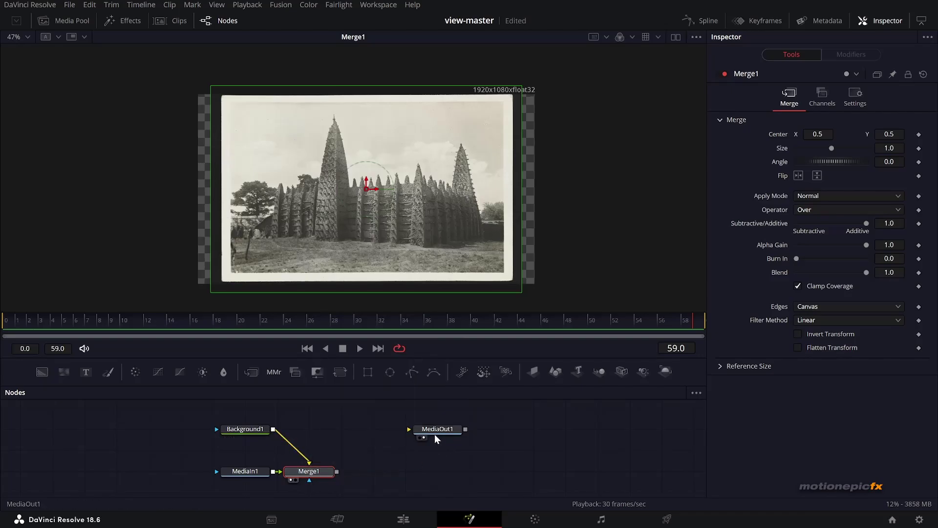
{"action": "left_click_drag", "start_coordinate": [435, 432], "coordinate": [562, 451]}
{"action": "left_click", "coordinate": [314, 473]}
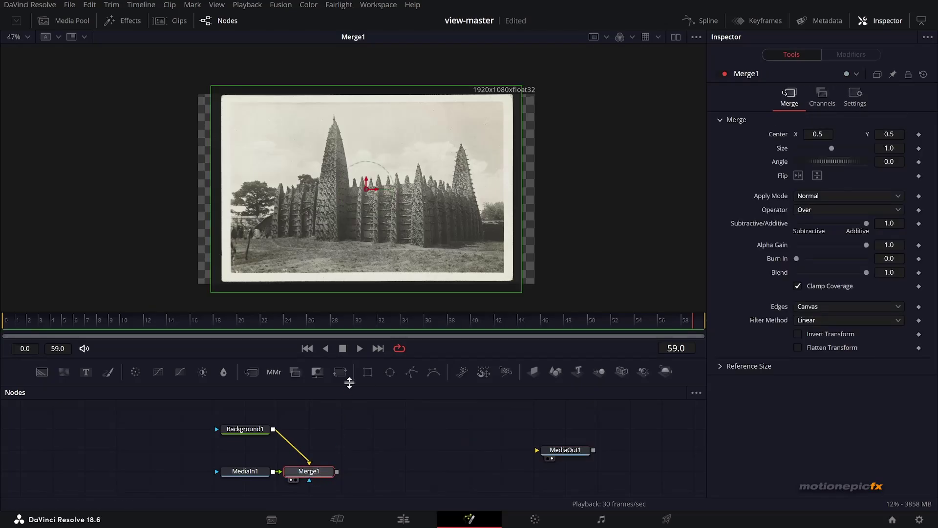
Mask Merge1 with a Rectangle1 of corner radius 0.394, width 0.33 and height 0.575.
{"action": "left_click_drag", "start_coordinate": [371, 371], "coordinate": [309, 480]}
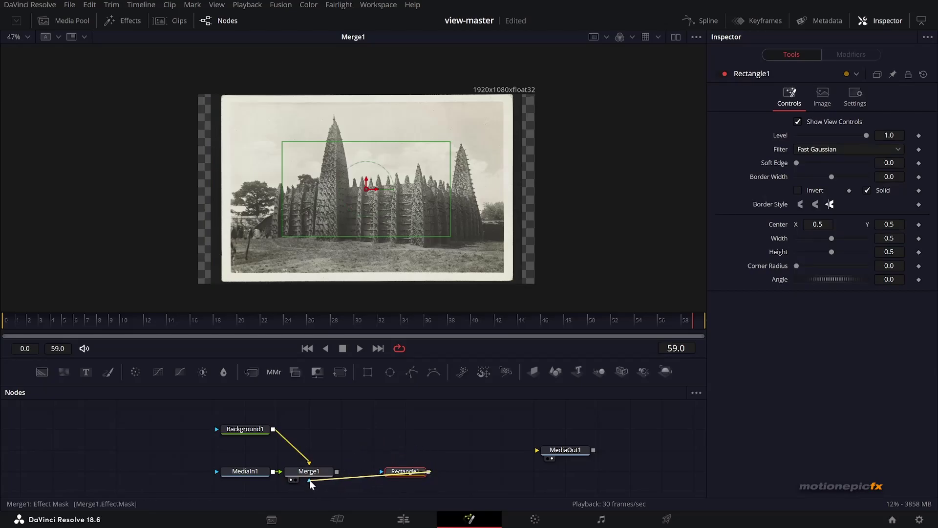
{"action": "left_click_drag", "start_coordinate": [309, 481], "coordinate": [309, 481]}
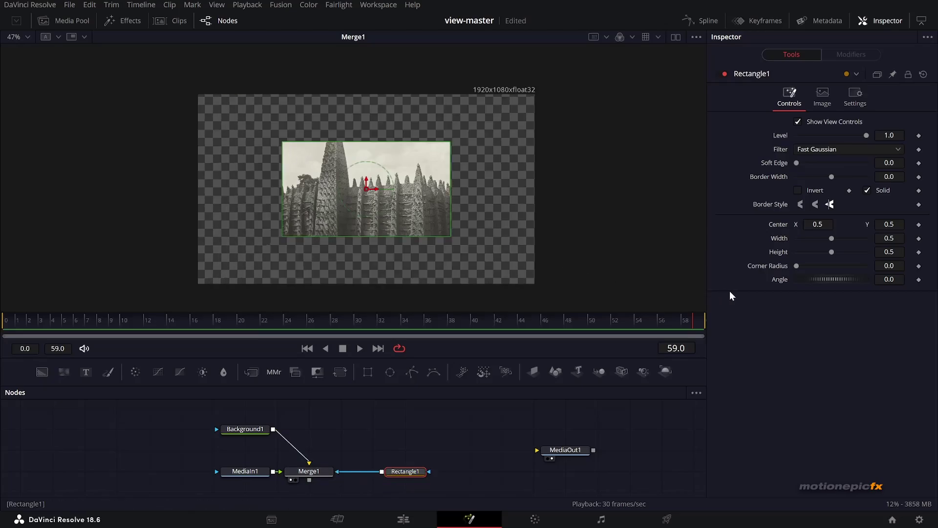
{"action": "left_click_drag", "start_coordinate": [797, 266], "coordinate": [825, 265]}
{"action": "left_click_drag", "start_coordinate": [283, 192], "coordinate": [315, 199]}
{"action": "left_click_drag", "start_coordinate": [364, 142], "coordinate": [364, 134]}
{"action": "left_click_drag", "start_coordinate": [312, 203], "coordinate": [310, 202]}
Scale the masked photo in Merge1 down to Size 0.66.
{"action": "left_click", "coordinate": [317, 474]}
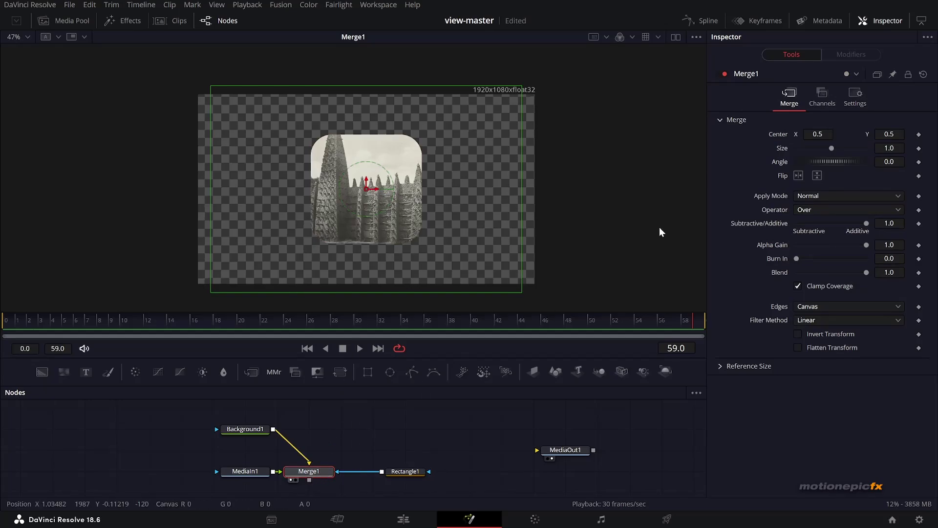
{"action": "left_click_drag", "start_coordinate": [832, 148], "coordinate": [819, 149]}
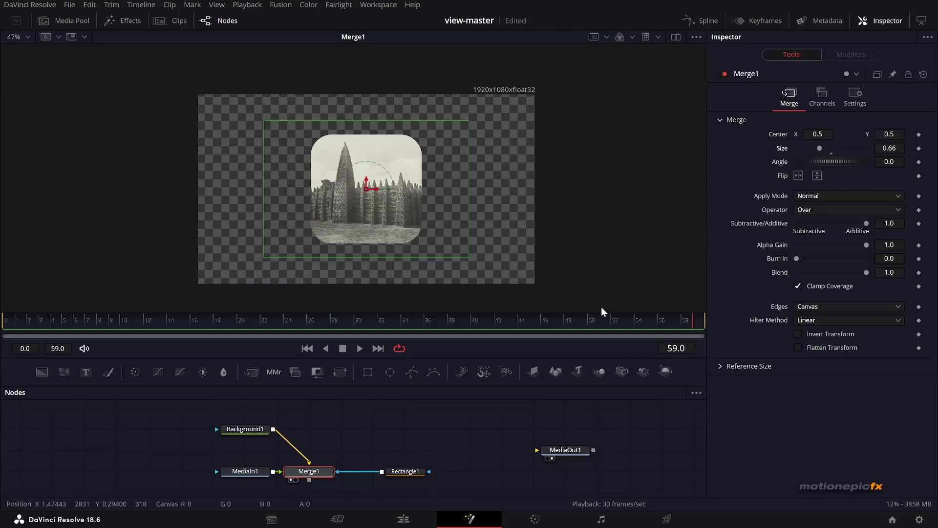
{"action": "left_click", "coordinate": [401, 430]}
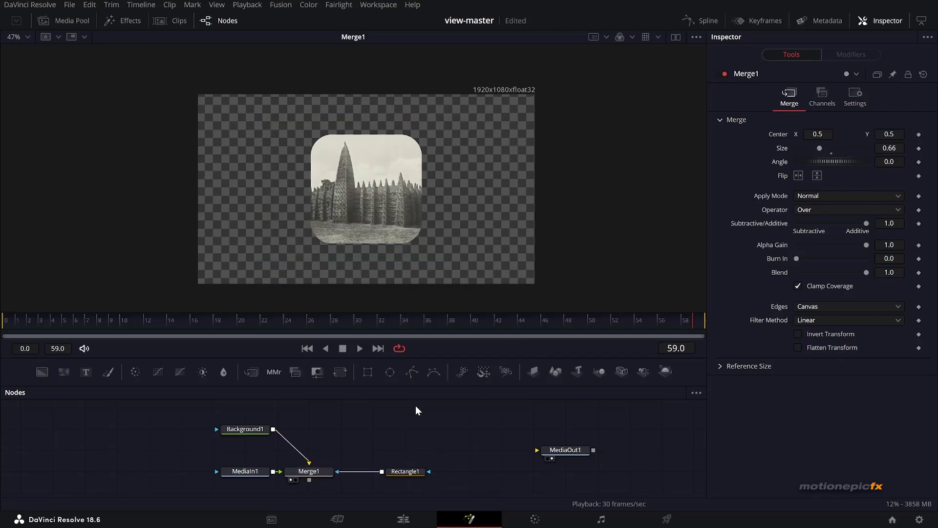
{"action": "left_click", "coordinate": [410, 473]}
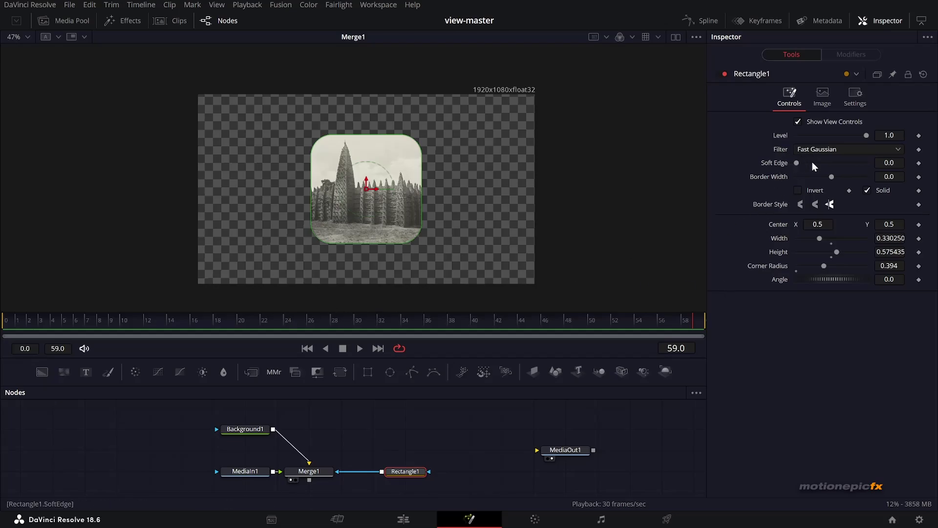
Add a Shake modifier to Rectangle1's Soft Edge and preview it from frame one.
{"action": "right_click", "coordinate": [772, 162]}
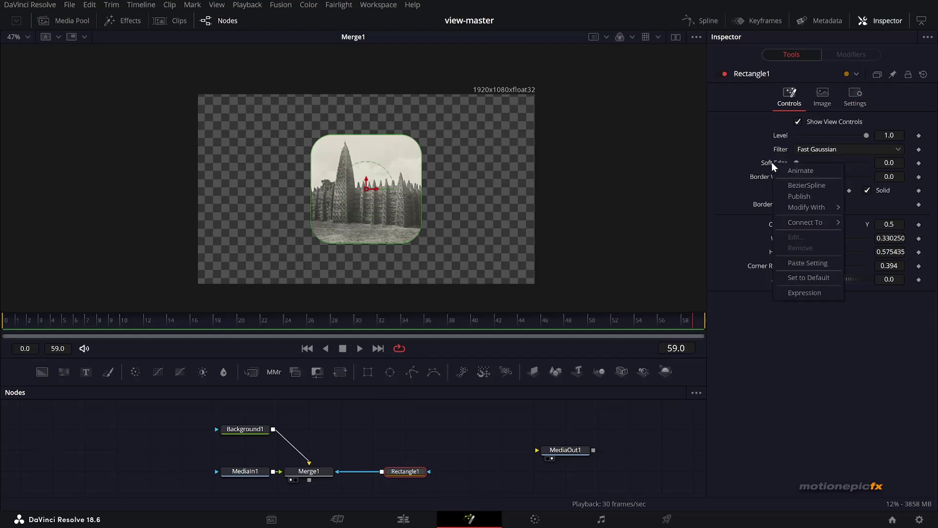
{"action": "mouse_move", "coordinate": [803, 210]}
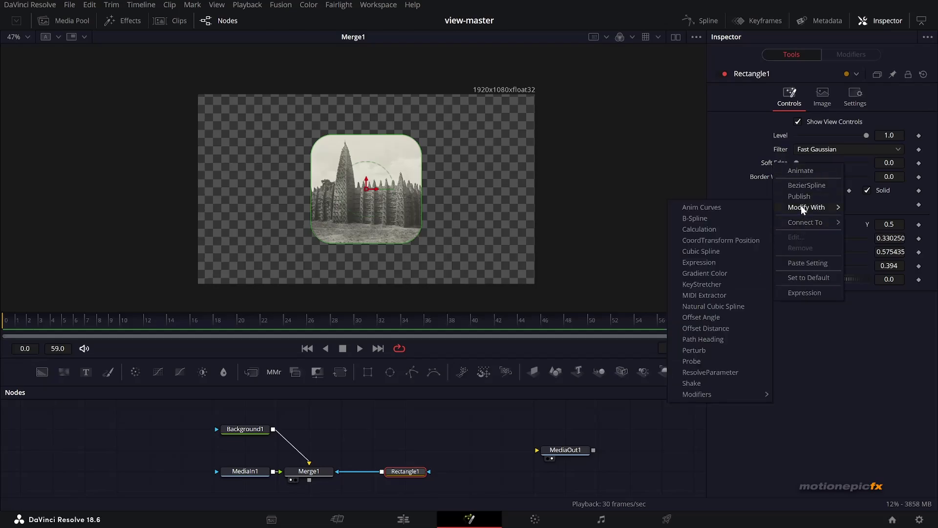
{"action": "left_click", "coordinate": [690, 384]}
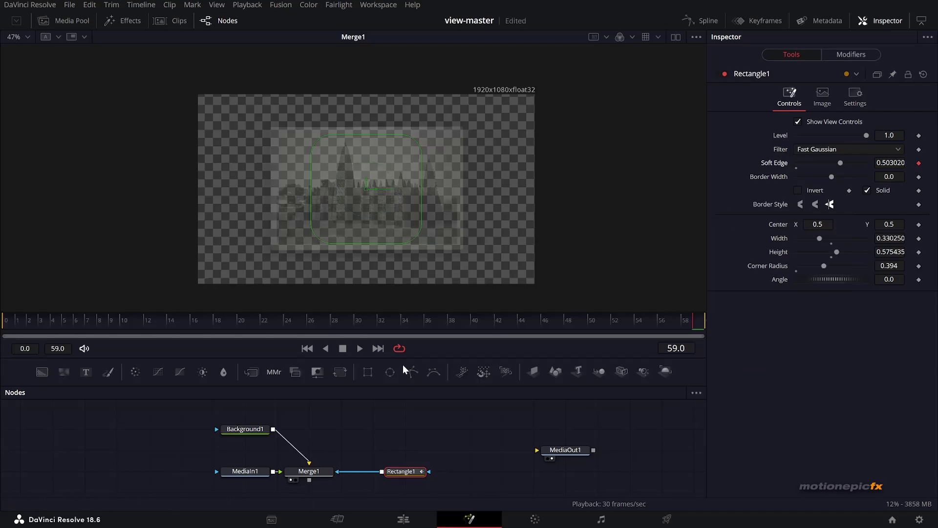
{"action": "left_click", "coordinate": [307, 348]}
{"action": "key", "text": "space"}
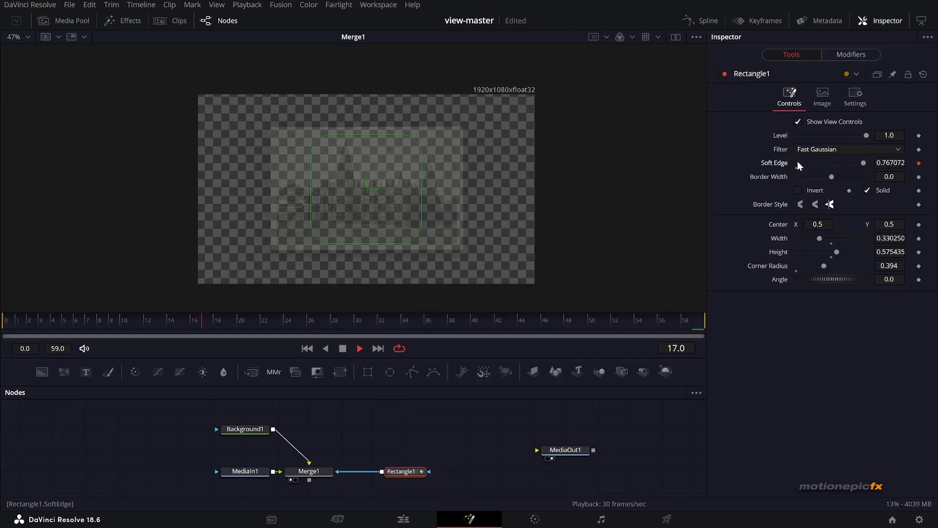
{"action": "key", "text": "space"}
Lower the shake smoothness to 2.56 and cap its maximum low, previewing the flicker.
{"action": "left_click", "coordinate": [848, 55]}
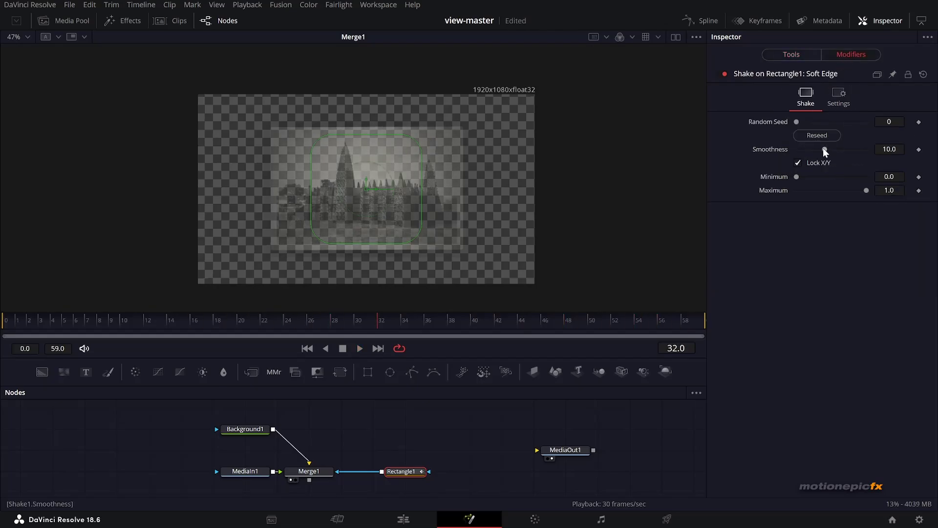
{"action": "left_click_drag", "start_coordinate": [824, 149], "coordinate": [802, 151]}
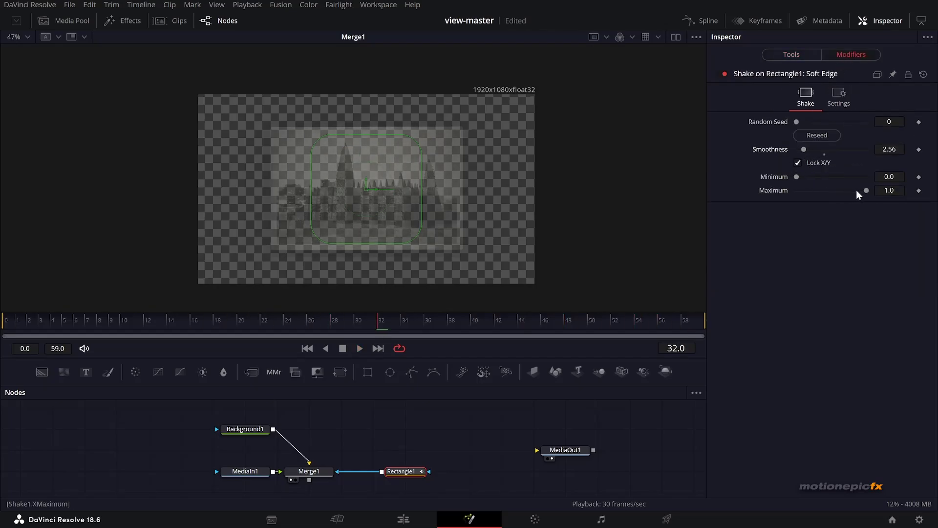
{"action": "left_click_drag", "start_coordinate": [865, 190], "coordinate": [797, 189]}
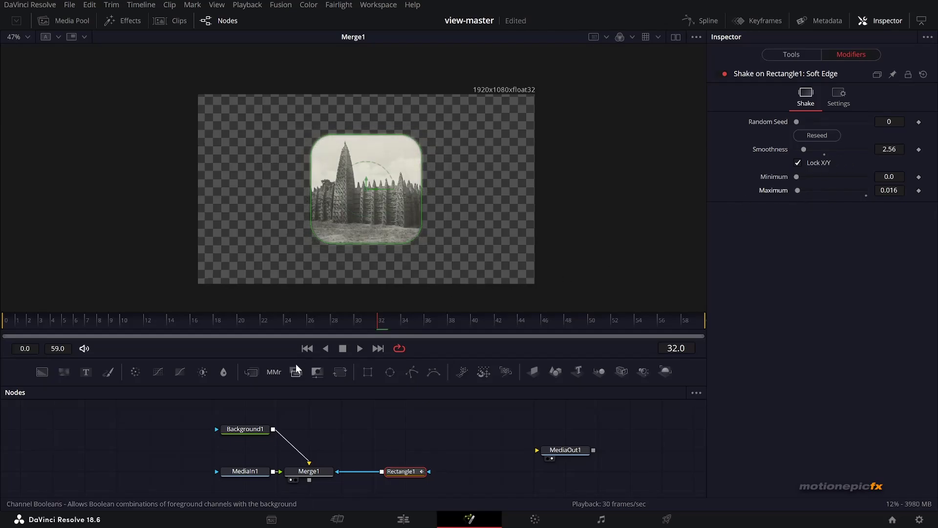
{"action": "left_click", "coordinate": [401, 471]}
{"action": "key", "text": "space"}
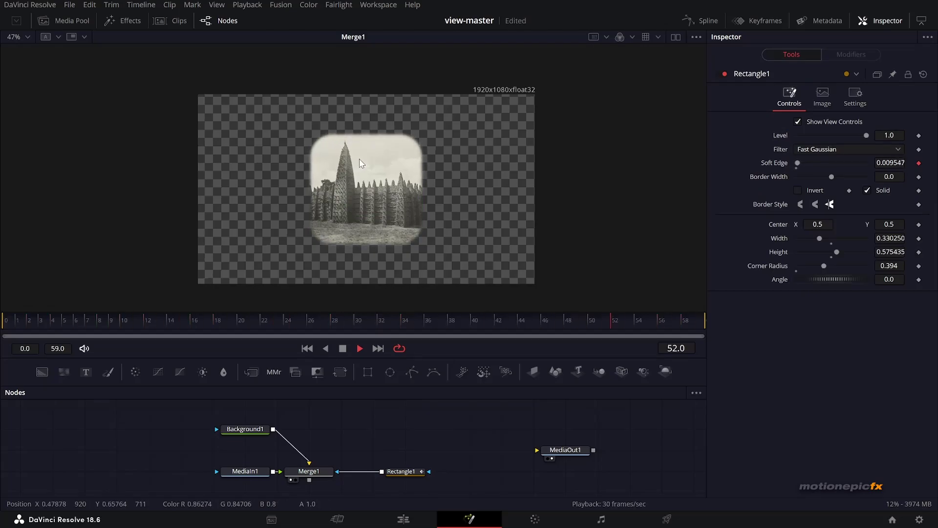
{"action": "key", "text": "space"}
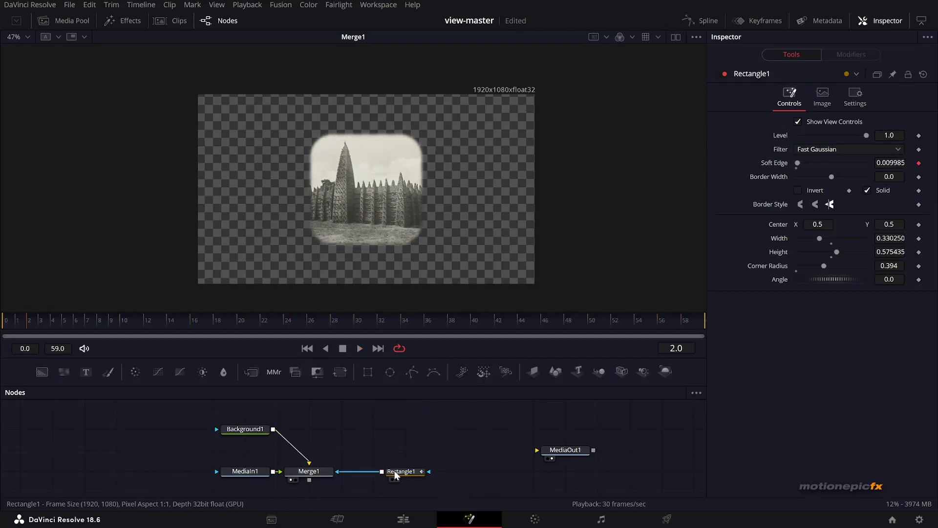
Set the Shake modifier's Maximum to 0.011.
{"action": "left_click", "coordinate": [852, 55]}
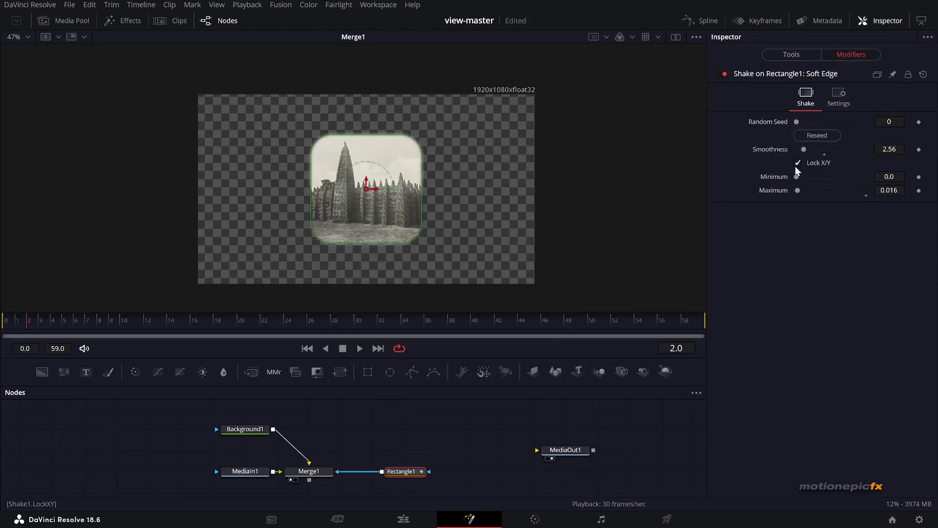
{"action": "left_click", "coordinate": [900, 191]}
{"action": "key", "text": "BackSpace"}
{"action": "type", "text": "2"}
{"action": "key", "text": "Return"}
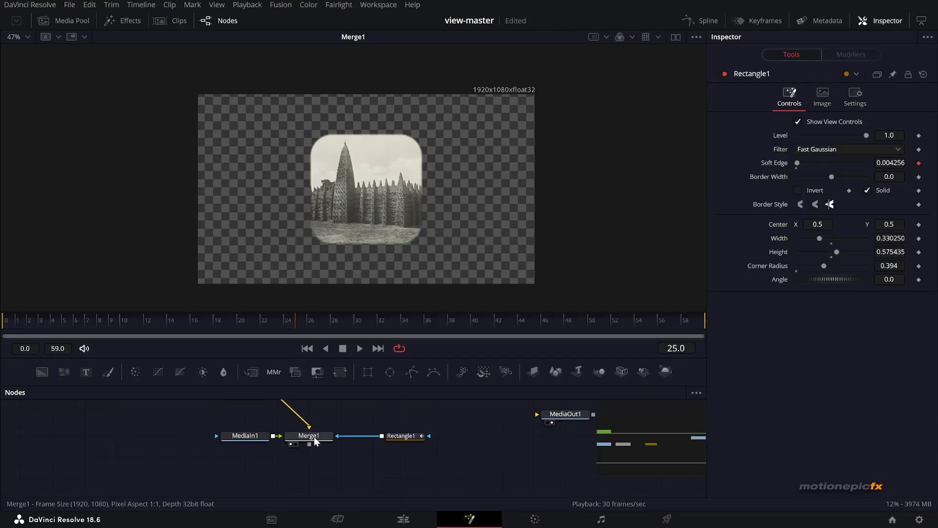
{"action": "left_click", "coordinate": [314, 436]}
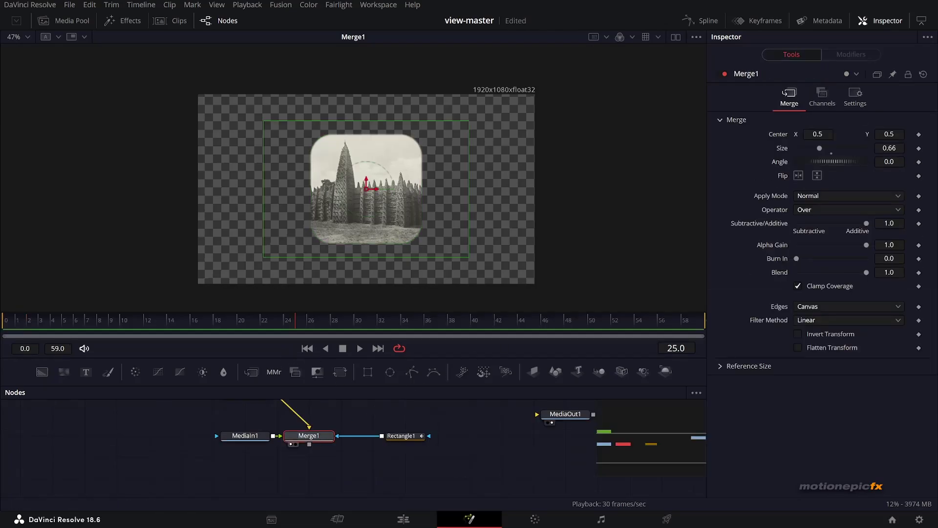
Add a Prism Blur node after Merge1 through the tool search 'pri'.
{"action": "key", "text": "shift+space"}
{"action": "type", "text": "jpe"}
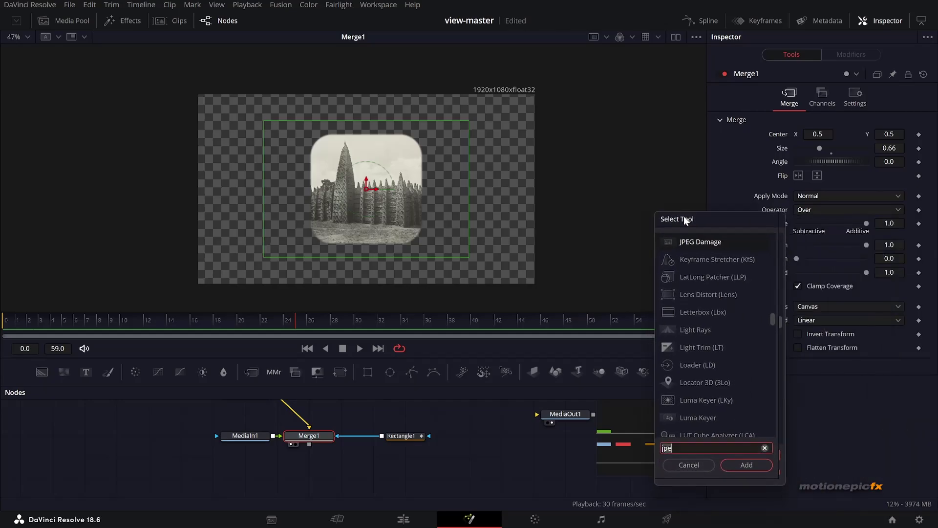
{"action": "left_click_drag", "start_coordinate": [685, 216], "coordinate": [503, 147]}
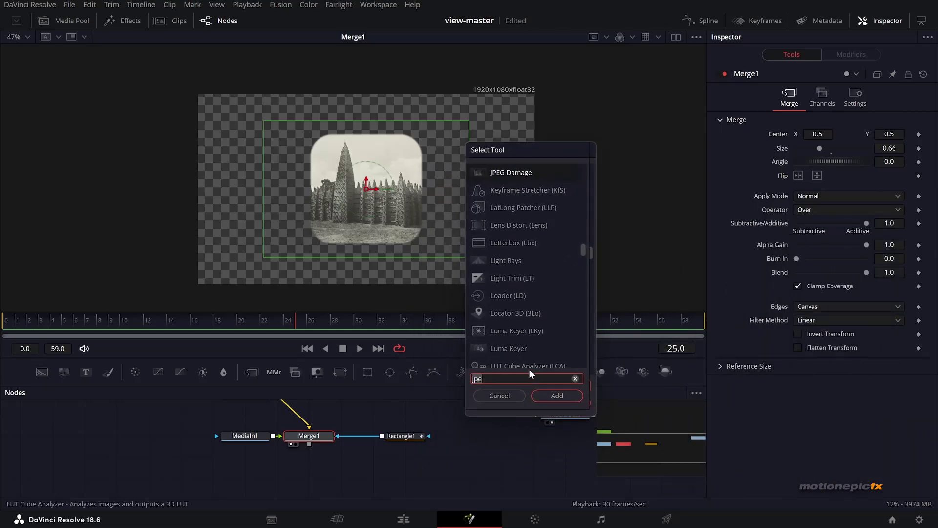
{"action": "key", "text": "BackSpace"}
{"action": "key", "text": "BackSpace"}
{"action": "key", "text": "BackSpace"}
{"action": "type", "text": "pri"}
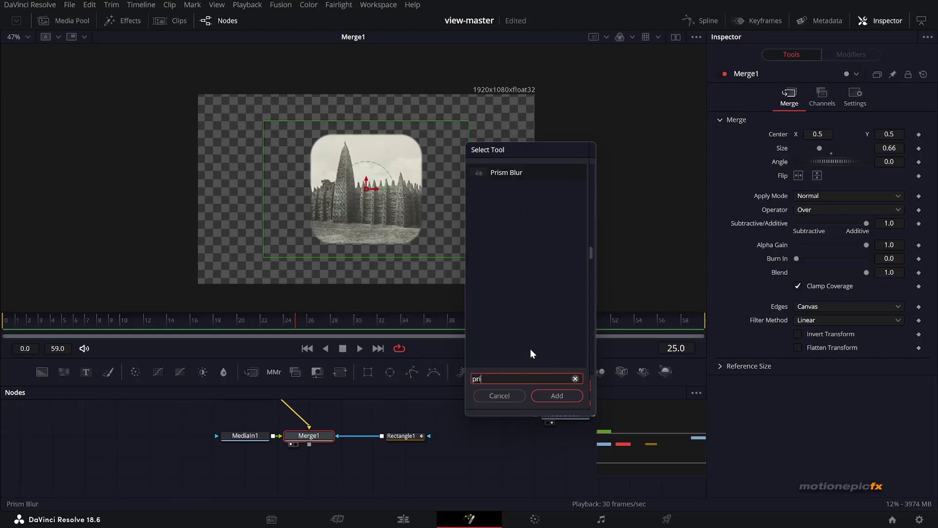
{"action": "key", "text": "Return"}
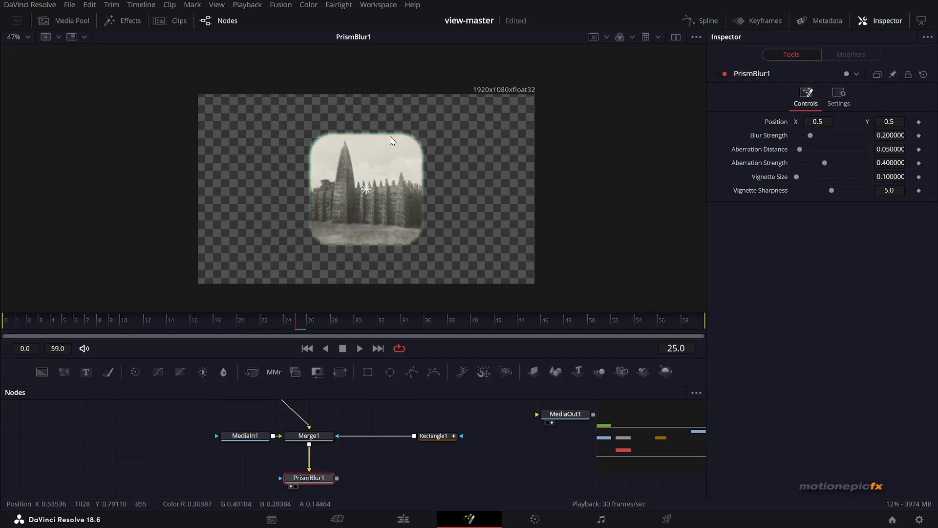
Untick Process G in PrismBlur1's settings so the edge halo turns purple.
{"action": "left_click", "coordinate": [838, 94]}
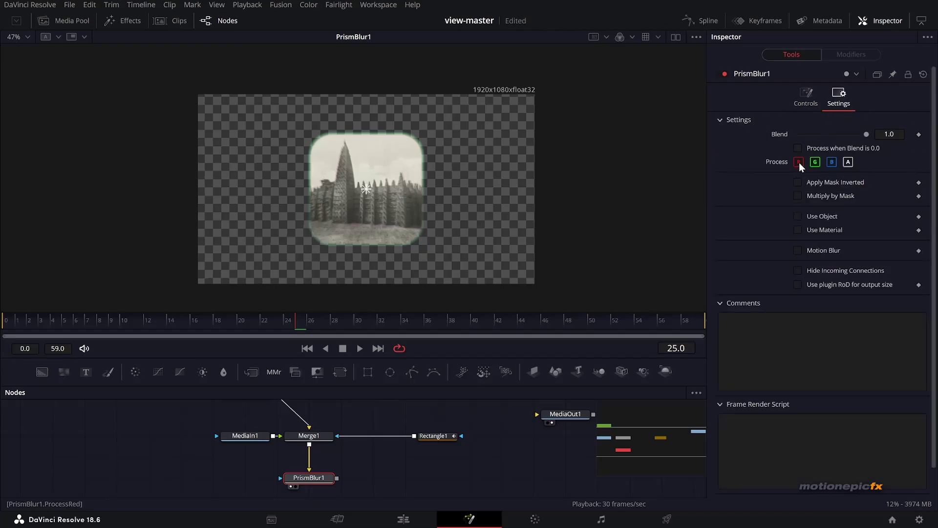
{"action": "left_click", "coordinate": [814, 162]}
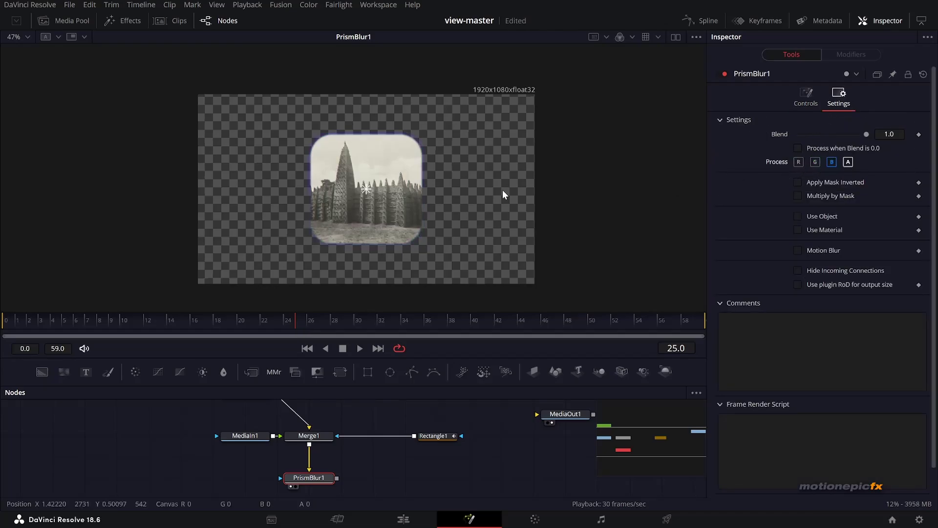
{"action": "scroll", "coordinate": [333, 180], "scroll_direction": "up", "scroll_amount": 3}
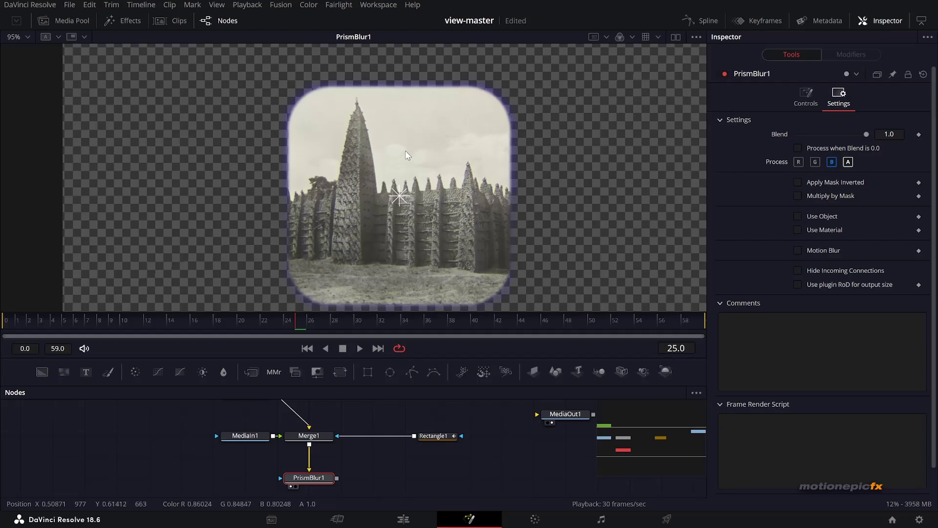
{"action": "scroll", "coordinate": [342, 157], "scroll_direction": "down", "scroll_amount": 2}
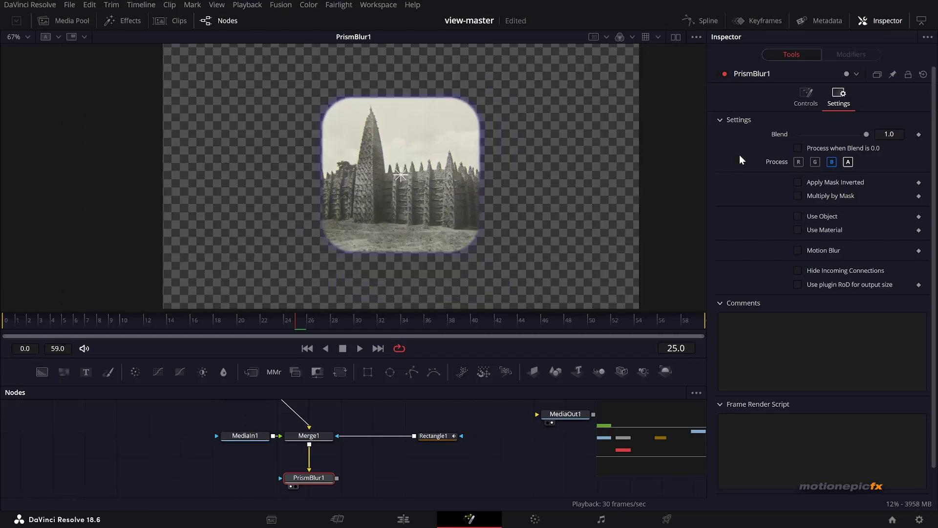
Try a stronger Aberration Strength, then revert it to 0.4.
{"action": "left_click", "coordinate": [812, 101]}
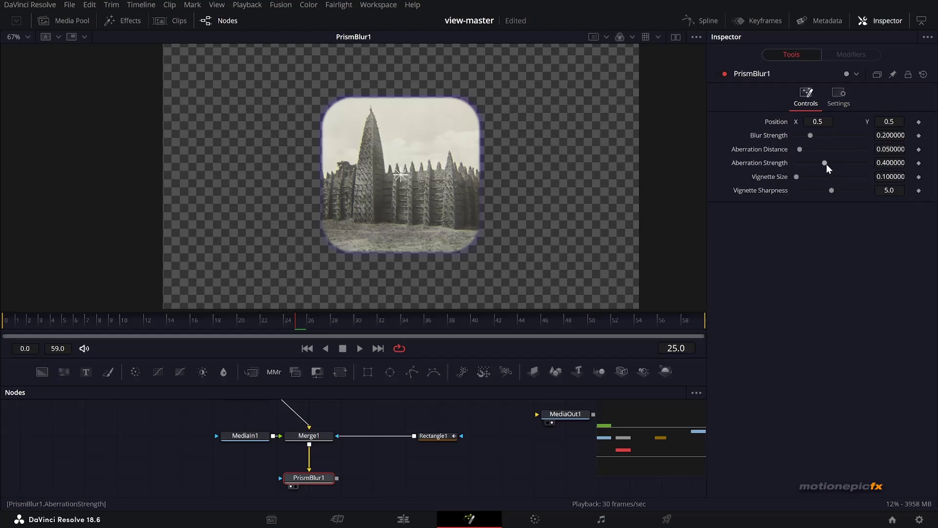
{"action": "left_click_drag", "start_coordinate": [825, 163], "coordinate": [869, 166]}
{"action": "key", "text": "ctrl+z"}
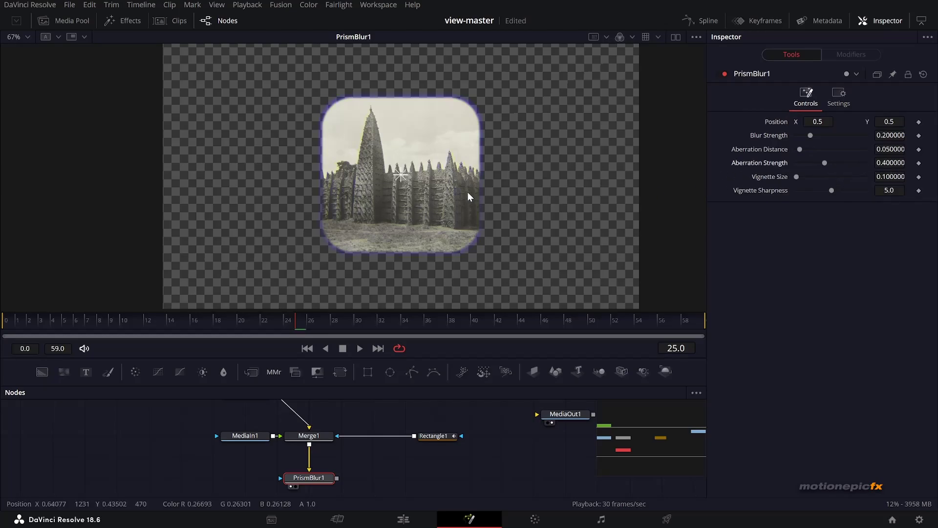
{"action": "scroll", "coordinate": [381, 438], "scroll_direction": "down", "scroll_amount": 2}
{"action": "left_click_drag", "start_coordinate": [382, 438], "coordinate": [404, 446]}
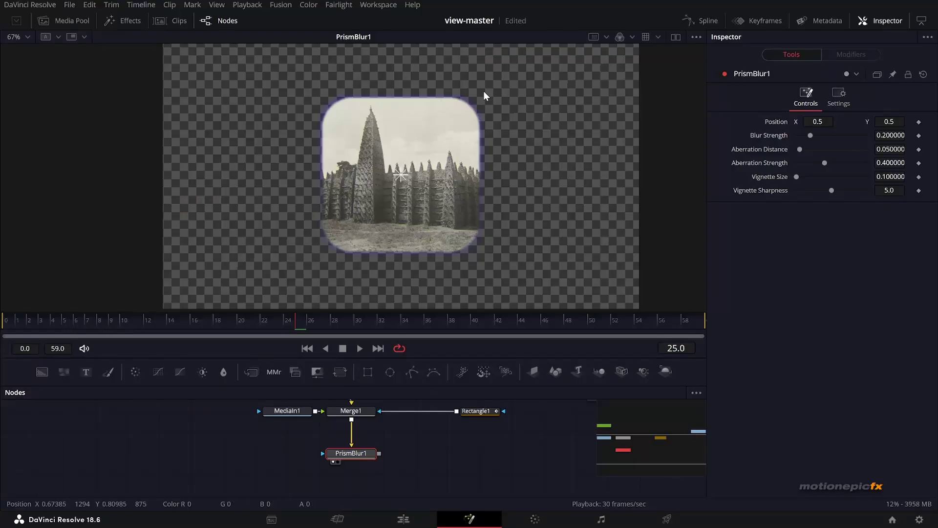
Save the project.
{"action": "key", "text": "ctrl+s"}
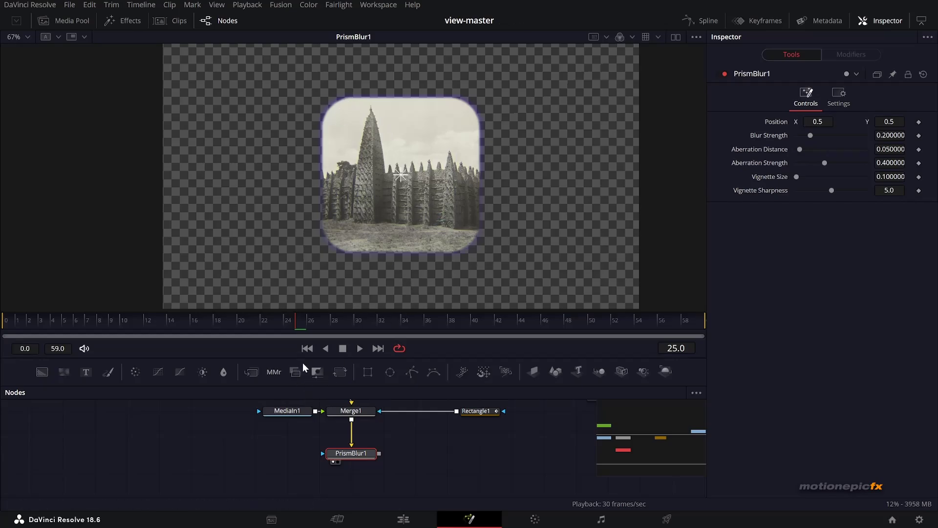
{"action": "scroll", "coordinate": [318, 403], "scroll_direction": "down", "scroll_amount": 3}
{"action": "scroll", "coordinate": [161, 430], "scroll_direction": "up", "scroll_amount": 3}
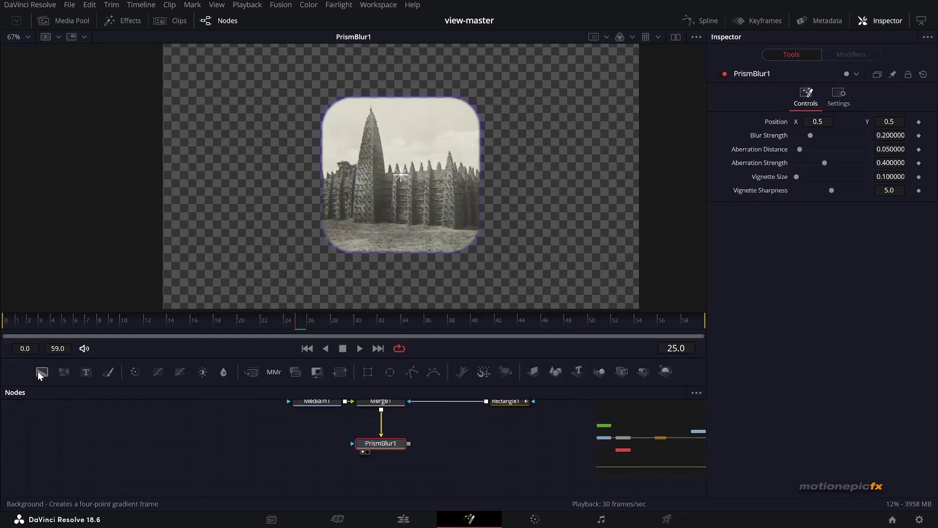
Merge PrismBlur1 over a new black Background2 in Merge2 and add a Rectangle2 mask.
{"action": "left_click_drag", "start_coordinate": [38, 373], "coordinate": [405, 425]}
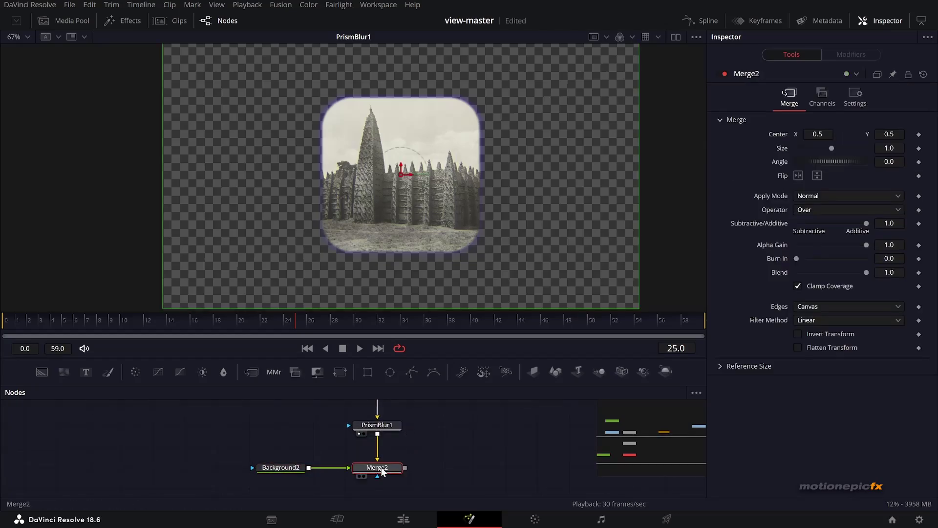
{"action": "key", "text": "1"}
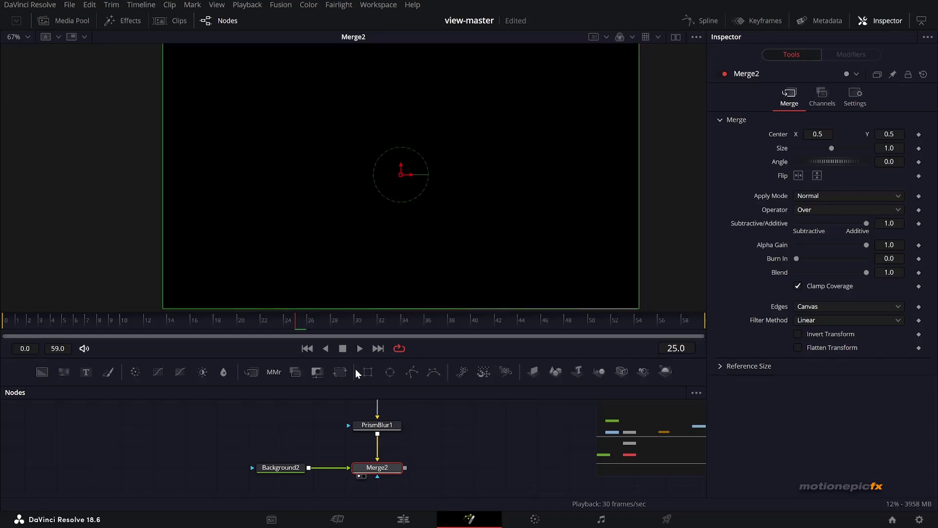
{"action": "left_click_drag", "start_coordinate": [450, 440], "coordinate": [434, 446]}
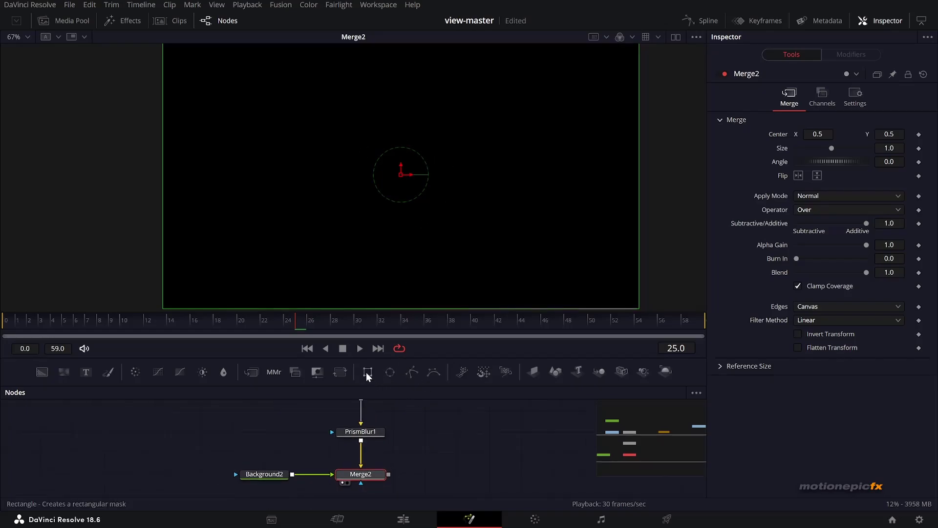
{"action": "left_click_drag", "start_coordinate": [368, 376], "coordinate": [388, 472]}
Attach Rectangle2 as Merge2's mask with radius 0.362, angle -7.8, height 0.676750, center 0.627312, 1.156977.
{"action": "left_click", "coordinate": [370, 475]}
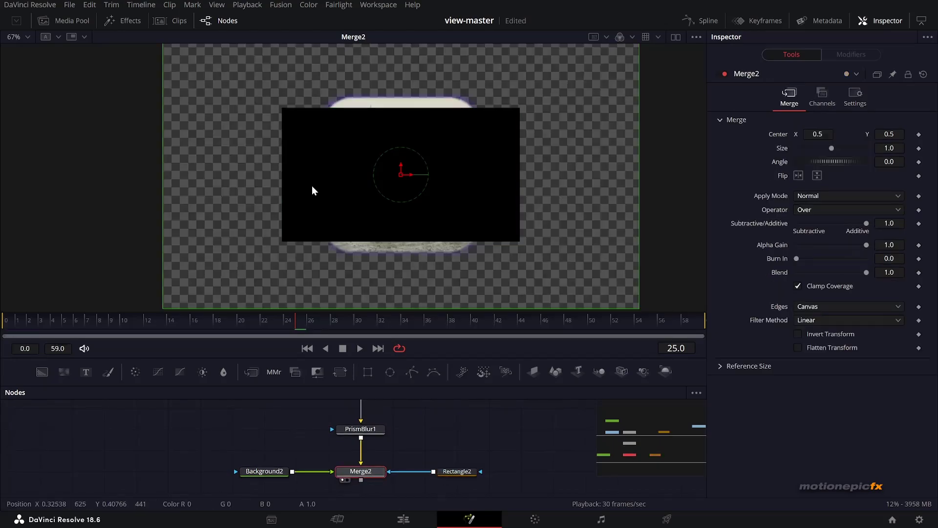
{"action": "left_click", "coordinate": [457, 471]}
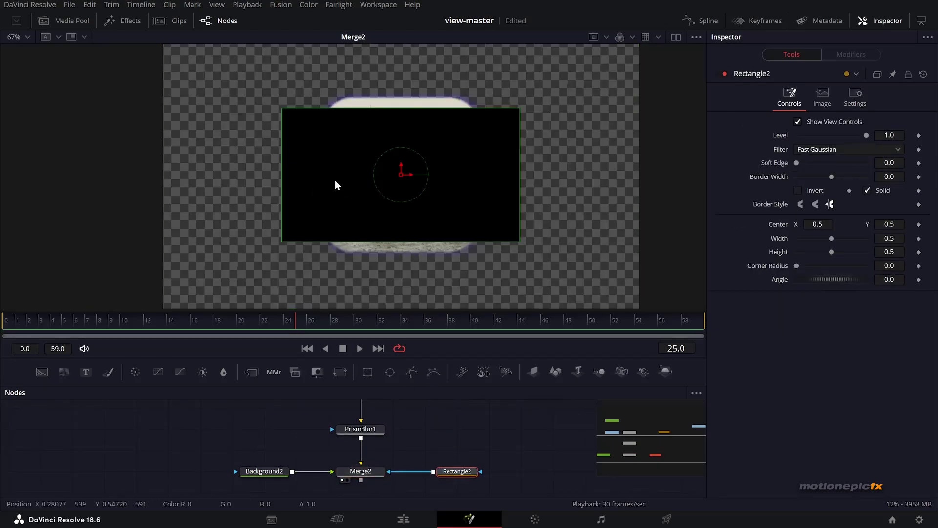
{"action": "scroll", "coordinate": [386, 188], "scroll_direction": "down", "scroll_amount": 2}
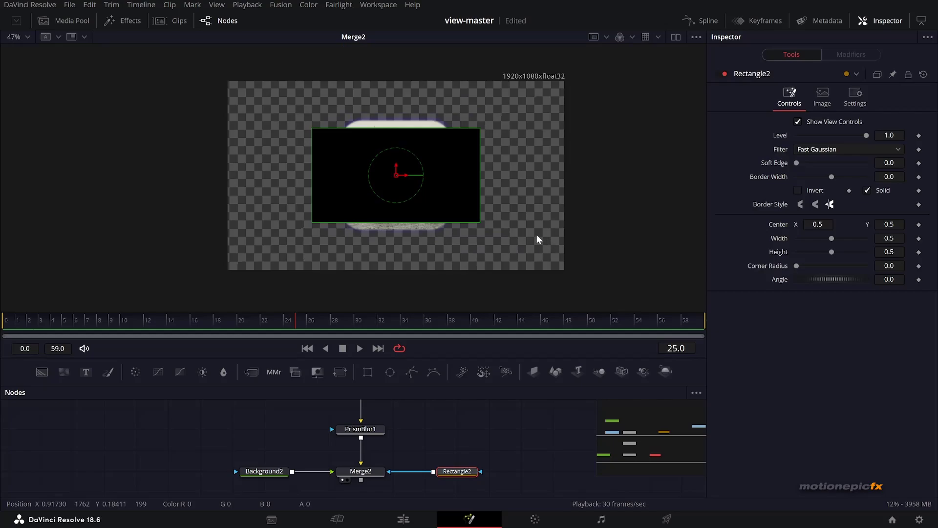
{"action": "left_click_drag", "start_coordinate": [796, 266], "coordinate": [822, 266]}
{"action": "left_click_drag", "start_coordinate": [816, 279], "coordinate": [815, 277]}
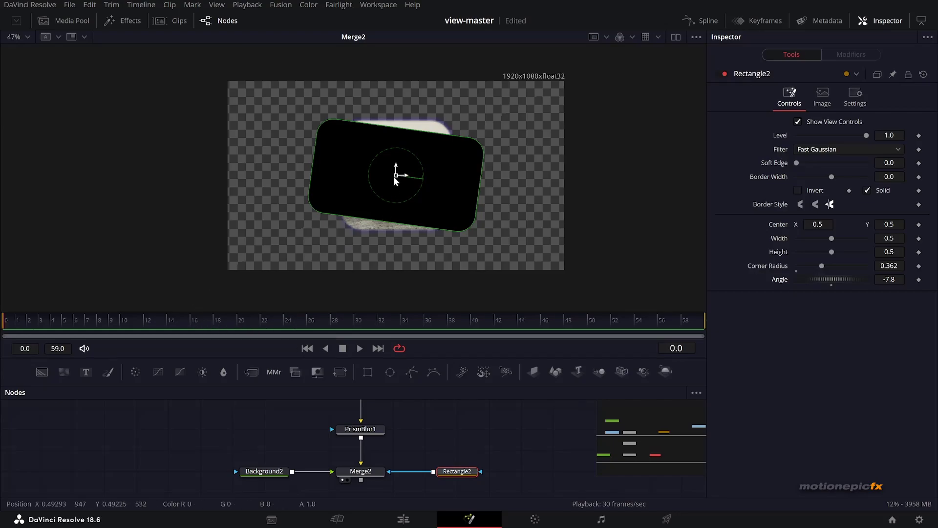
{"action": "left_click_drag", "start_coordinate": [386, 222], "coordinate": [383, 239]}
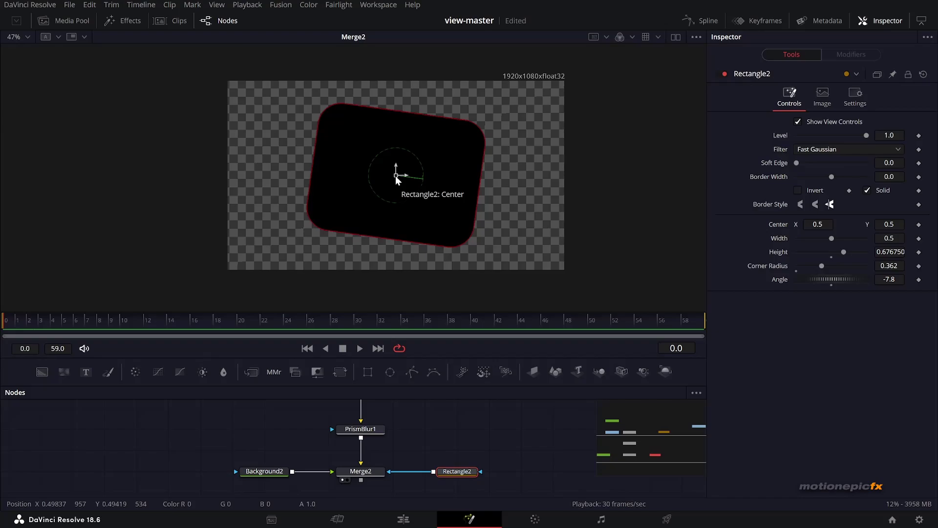
{"action": "left_click_drag", "start_coordinate": [395, 175], "coordinate": [434, 57]}
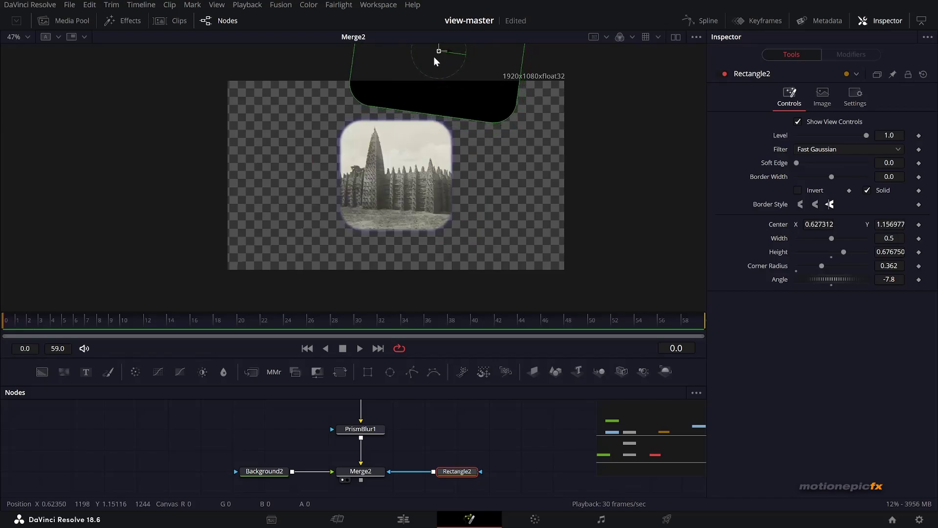
Keyframe Rectangle2's centre at frame 10 and set it to 0.5, 0.5.
{"action": "left_click", "coordinate": [918, 225]}
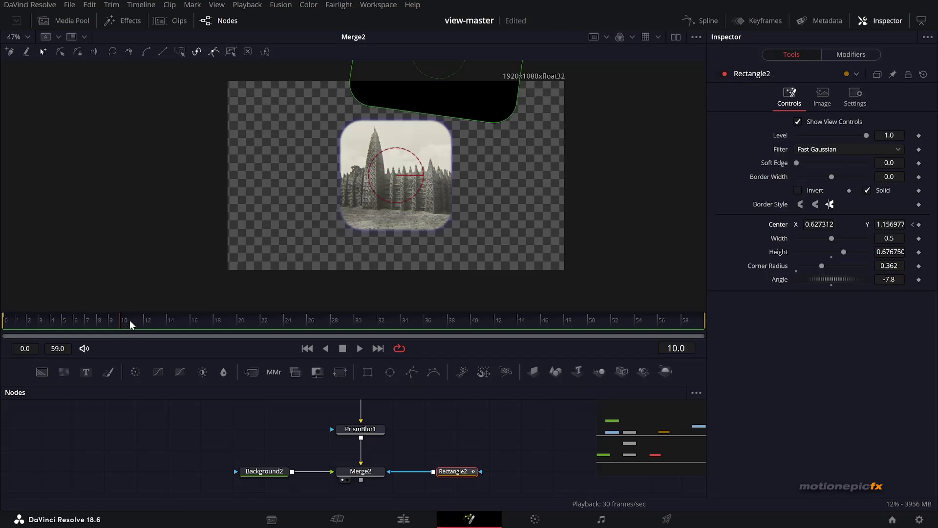
{"action": "scroll", "coordinate": [352, 196], "scroll_direction": "down", "scroll_amount": 2}
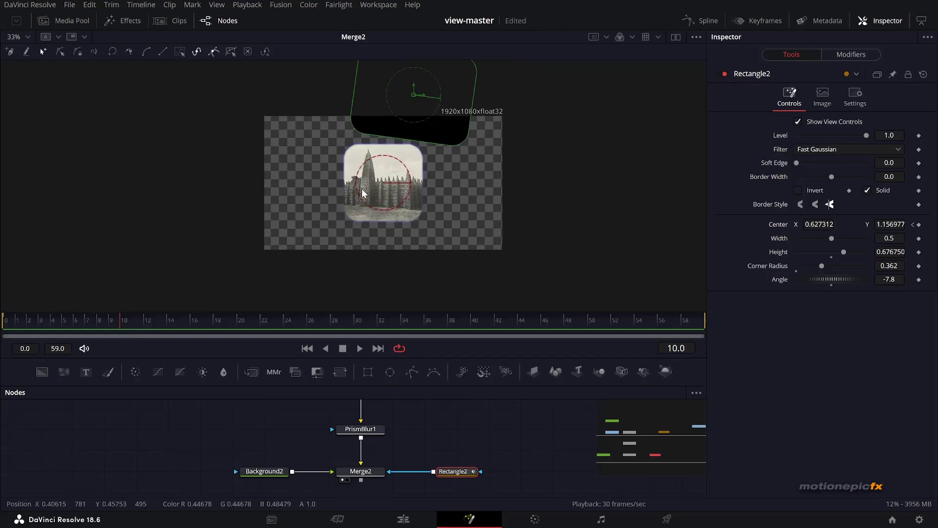
{"action": "left_click_drag", "start_coordinate": [436, 114], "coordinate": [405, 197]}
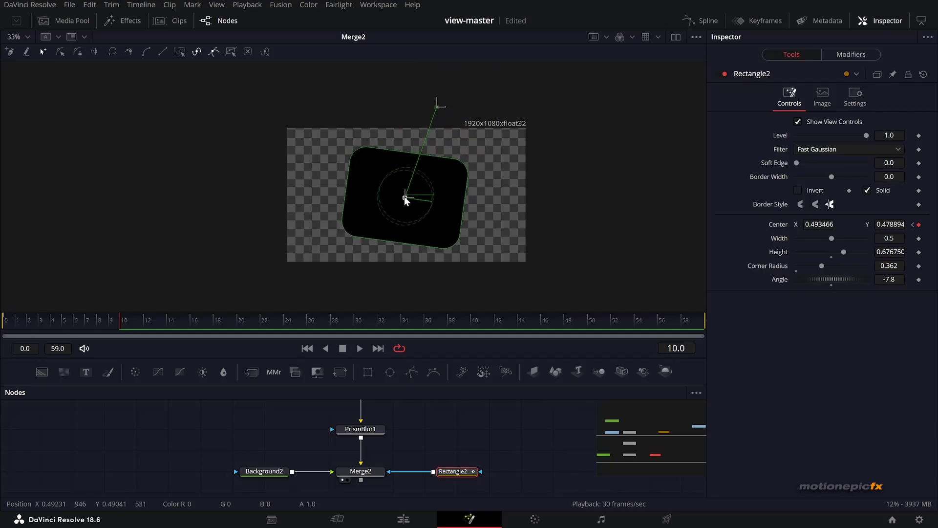
{"action": "left_click", "coordinate": [809, 224]}
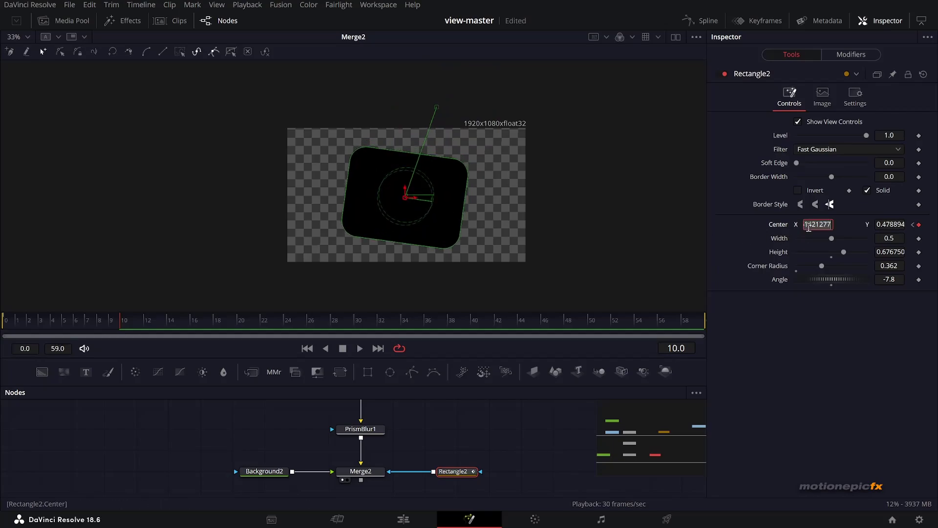
{"action": "key", "text": "BackSpace"}
{"action": "key", "text": "Tab"}
{"action": "type", "text": ".5"}
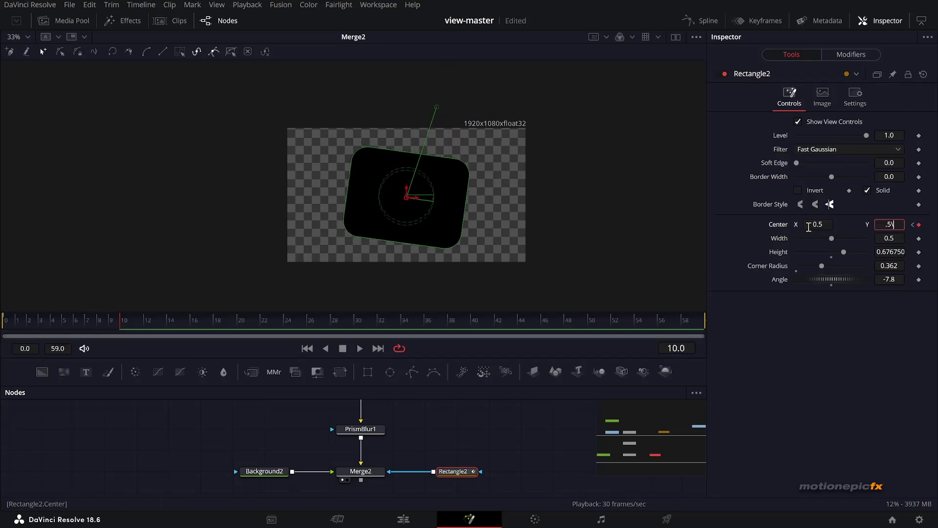
{"action": "key", "text": "Tab"}
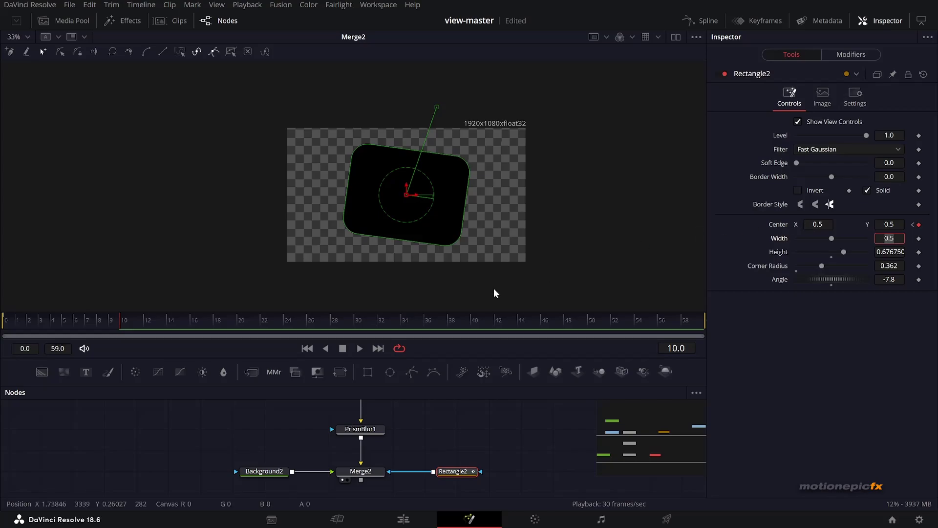
Scrub from the first frame to check the rectangle's animation, then select Merge2.
{"action": "left_click", "coordinate": [2, 322]}
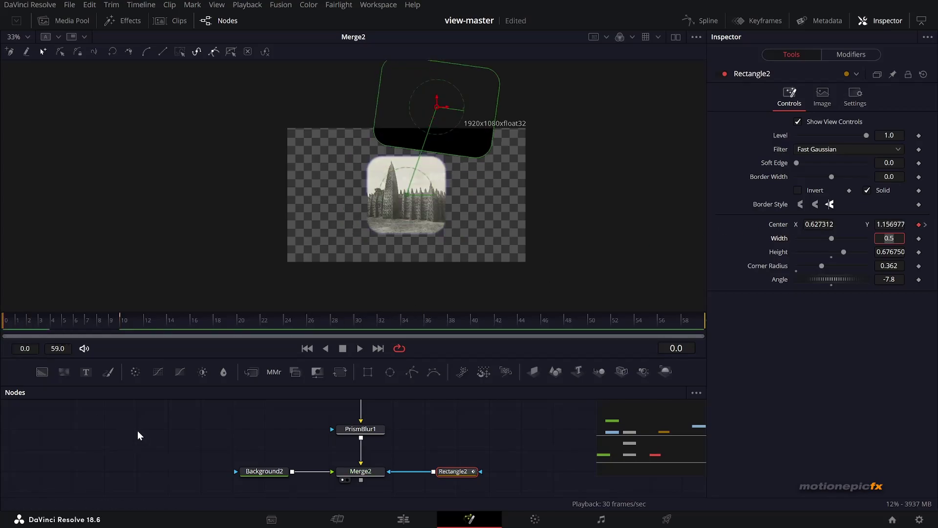
{"action": "left_click_drag", "start_coordinate": [13, 323], "coordinate": [74, 334]}
{"action": "left_click", "coordinate": [361, 472]}
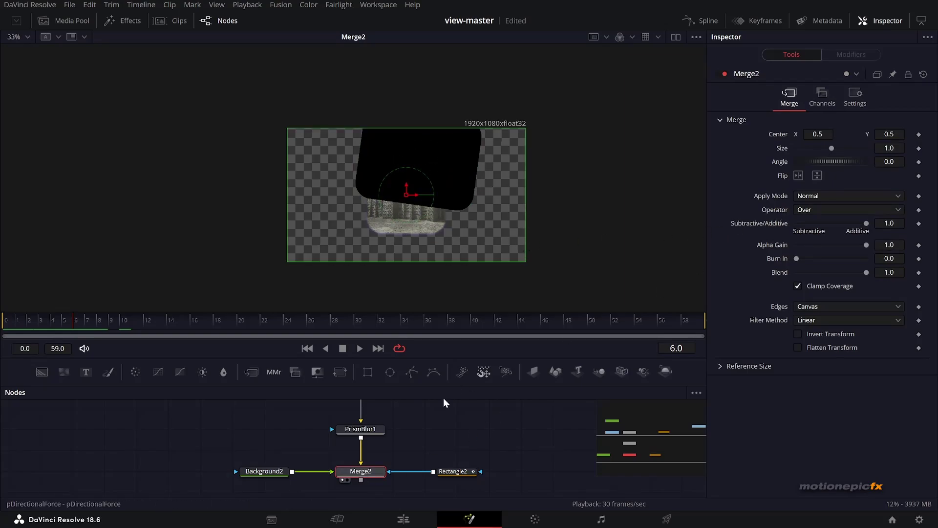
Set Merge2's Operator to In and scrub frames to check the masked result.
{"action": "left_click", "coordinate": [810, 211]}
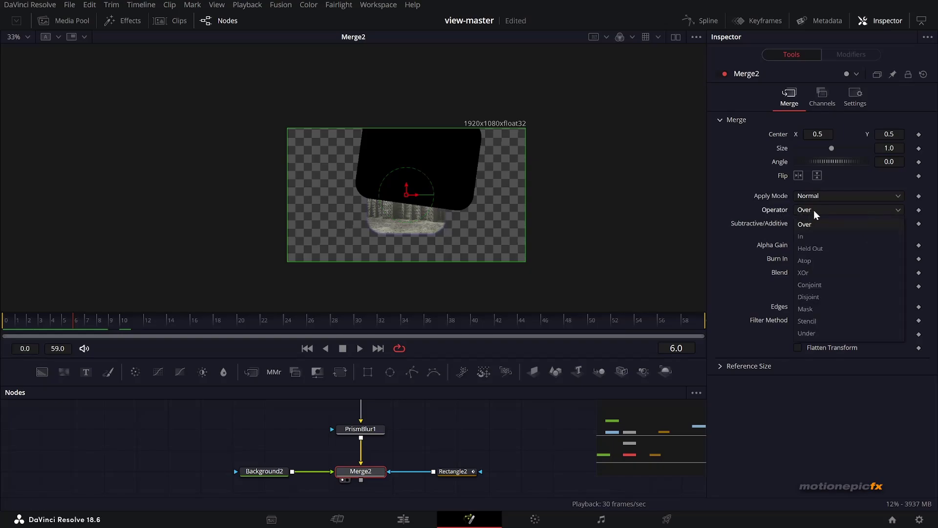
{"action": "left_click", "coordinate": [810, 236]}
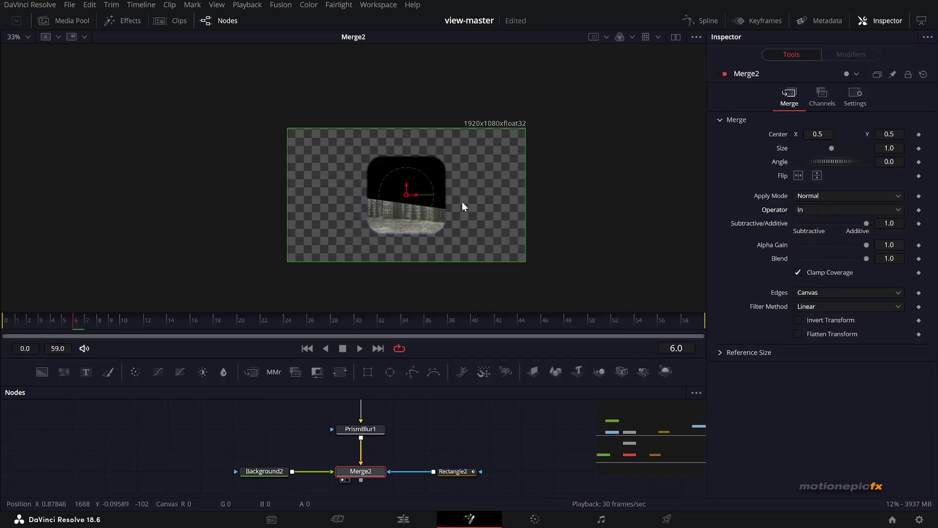
{"action": "left_click_drag", "start_coordinate": [35, 327], "coordinate": [87, 322]}
Select Rectangle2 and soften its mask edge to 0.0457.
{"action": "left_click", "coordinate": [453, 473]}
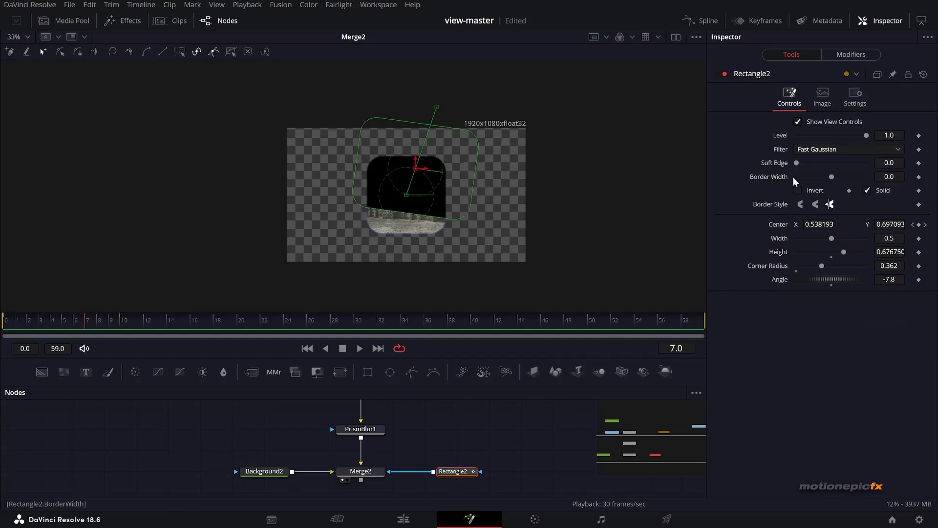
{"action": "left_click_drag", "start_coordinate": [796, 163], "coordinate": [813, 165]}
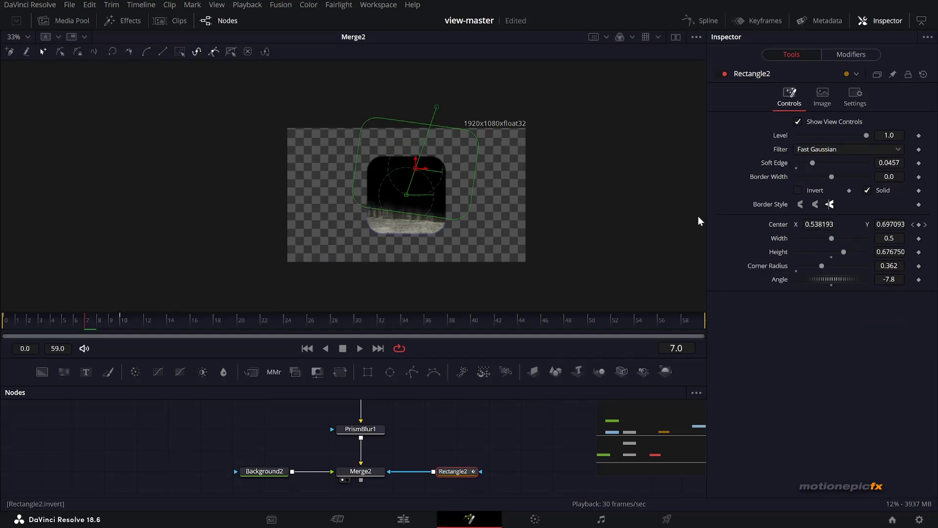
{"action": "left_click", "coordinate": [420, 439]}
{"action": "mouse_move", "coordinate": [5, 321]}
{"action": "left_mouse_down"}
{"action": "mouse_move", "coordinate": [140, 321]}
{"action": "mouse_move", "coordinate": [14, 318]}
{"action": "left_mouse_up"}
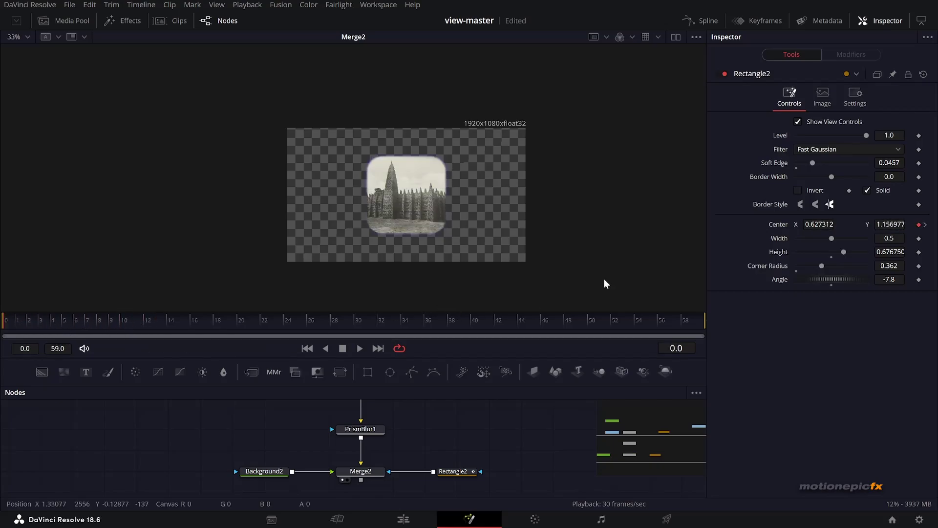
Invert the rounded mask, scrub to frame 44 to check it, and reselect Merge2.
{"action": "left_click", "coordinate": [798, 191]}
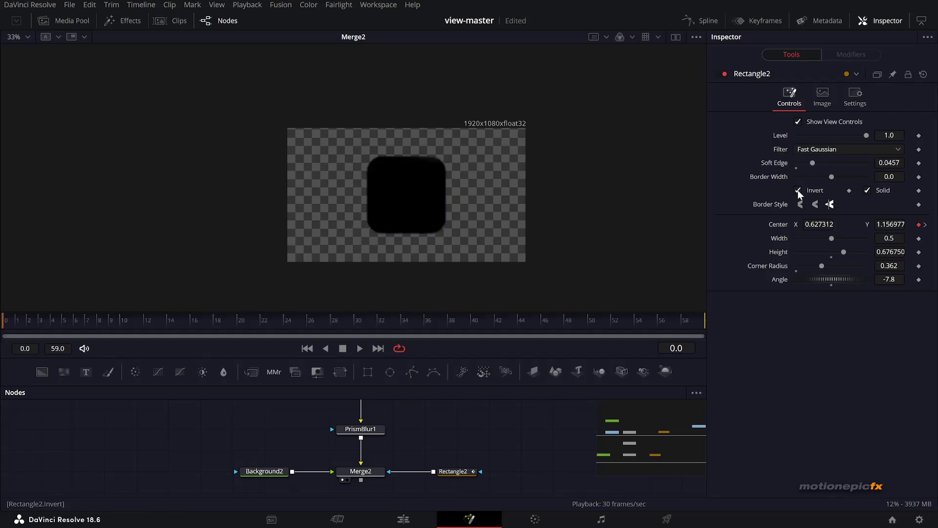
{"action": "left_click_drag", "start_coordinate": [5, 323], "coordinate": [122, 321]}
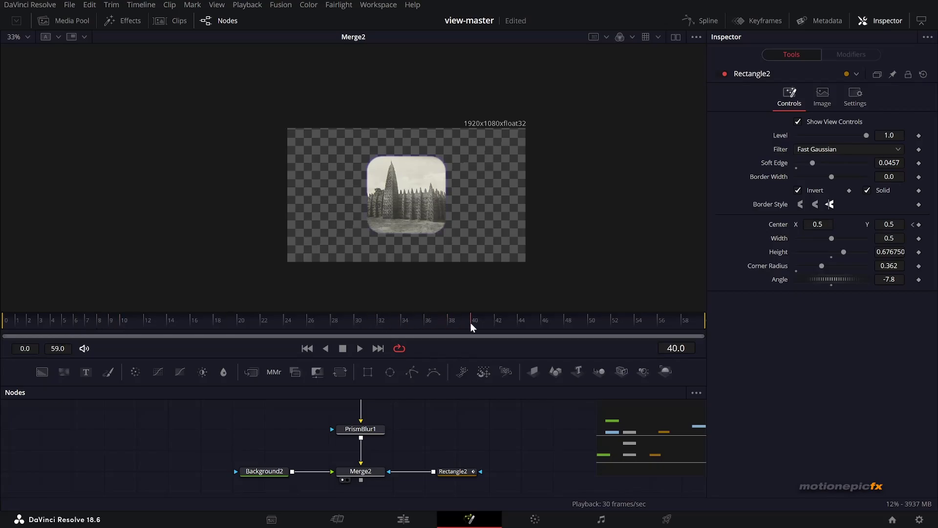
{"action": "left_click_drag", "start_coordinate": [497, 323], "coordinate": [519, 324]}
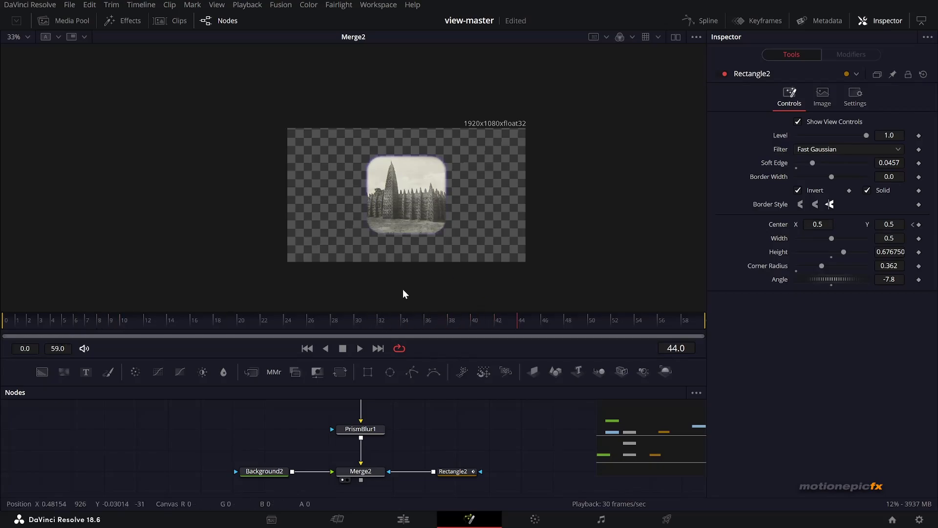
{"action": "left_click_drag", "start_coordinate": [432, 440], "coordinate": [424, 396]}
{"action": "left_click", "coordinate": [360, 432]}
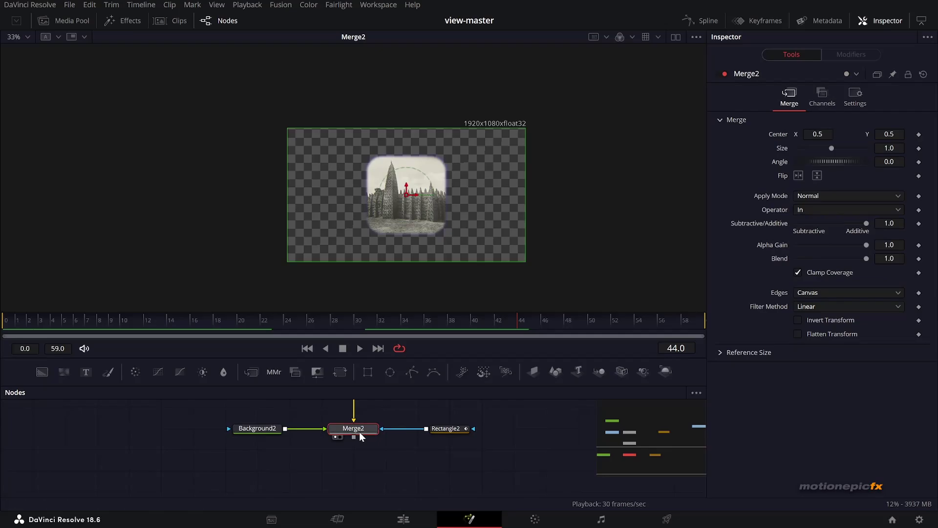
Add a Transform node after Merge2 via the xf search and place it below Merge2.
{"action": "key", "text": "shift+space"}
{"action": "type", "text": "pri"}
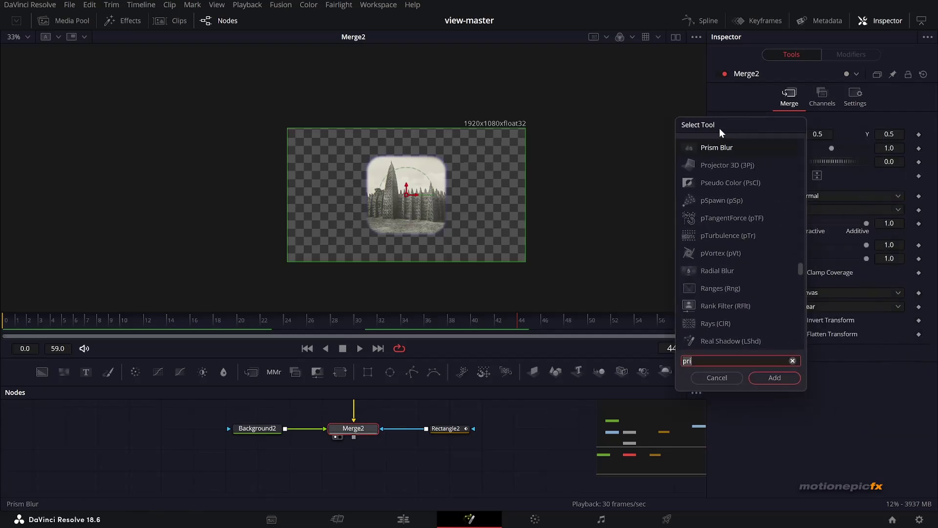
{"action": "left_click_drag", "start_coordinate": [727, 126], "coordinate": [615, 116]}
{"action": "key", "text": "BackSpace"}
{"action": "key", "text": "BackSpace"}
{"action": "key", "text": "BackSpace"}
{"action": "type", "text": "xf"}
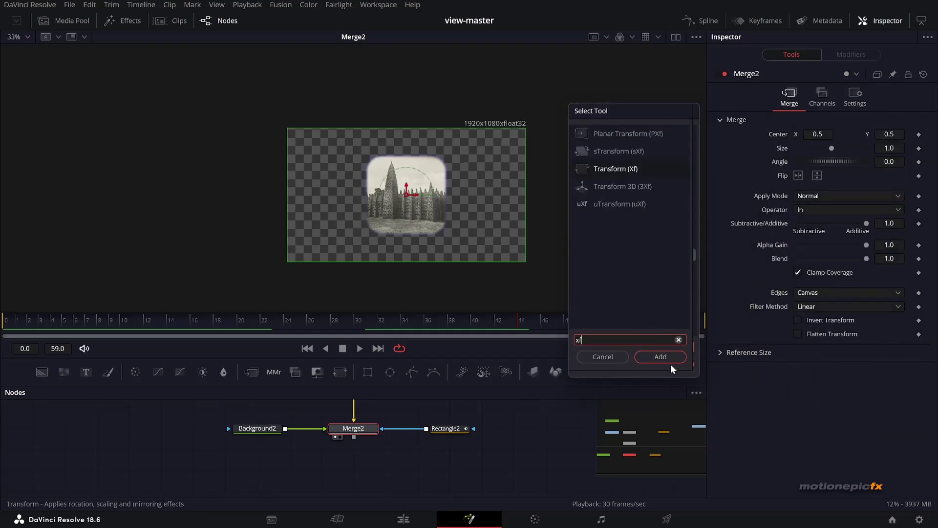
{"action": "left_click", "coordinate": [664, 357]}
{"action": "left_click_drag", "start_coordinate": [420, 428], "coordinate": [362, 473]}
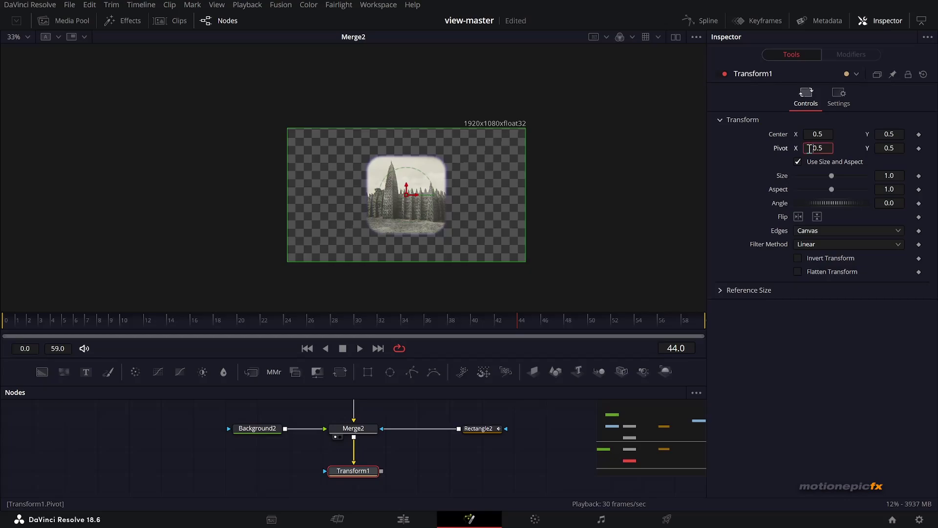
Set Transform1's Pivot X to -0.5 and test a rotation around the off-frame pivot.
{"action": "key", "text": "Tab"}
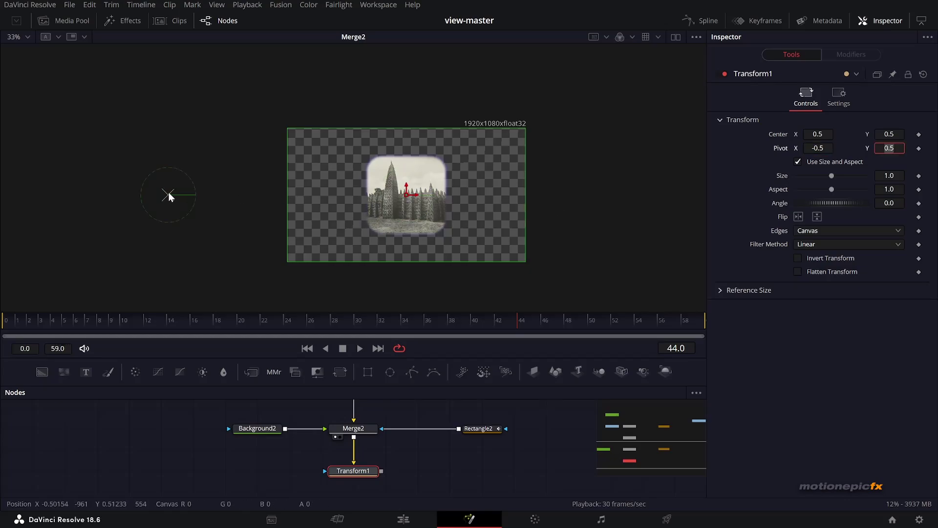
{"action": "left_click_drag", "start_coordinate": [168, 195], "coordinate": [125, 182]}
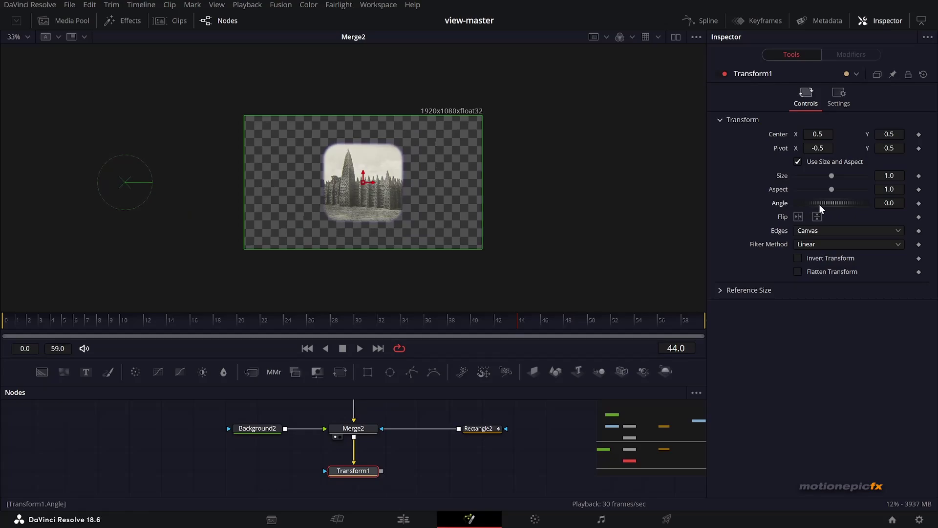
{"action": "left_click_drag", "start_coordinate": [820, 205], "coordinate": [823, 204]}
{"action": "key", "text": "ctrl+z"}
Undo the test rotations back to angle 0 with pivot -0.5, 0.5, and save the project.
{"action": "left_click_drag", "start_coordinate": [831, 204], "coordinate": [830, 196]}
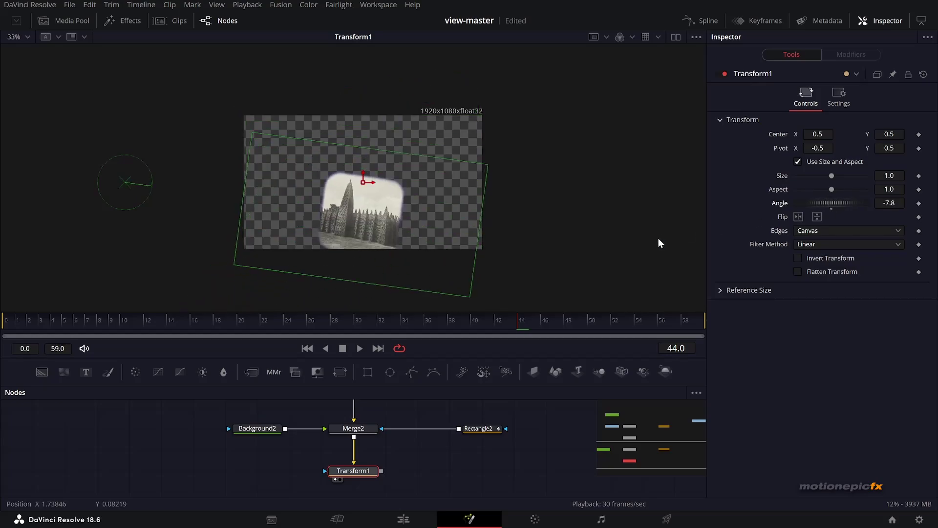
{"action": "key", "text": "ctrl+z"}
{"action": "key", "text": "ctrl+z"}
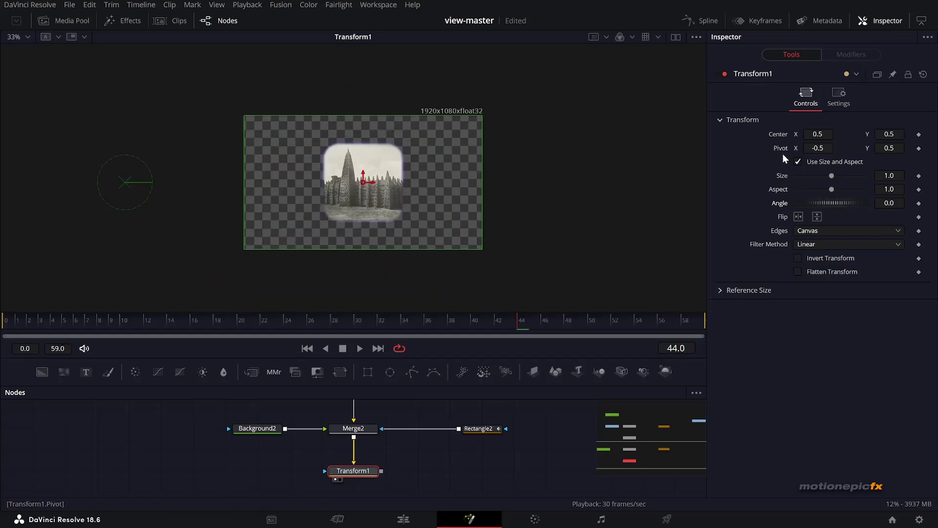
{"action": "left_click_drag", "start_coordinate": [830, 205], "coordinate": [833, 202]}
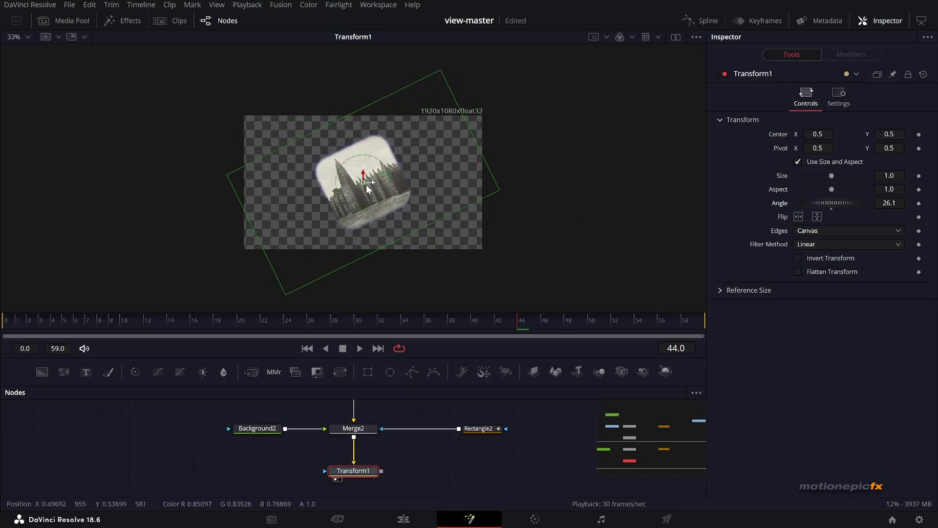
{"action": "key", "text": "ctrl+z"}
{"action": "key", "text": "ctrl+z"}
{"action": "key", "text": "ctrl+s"}
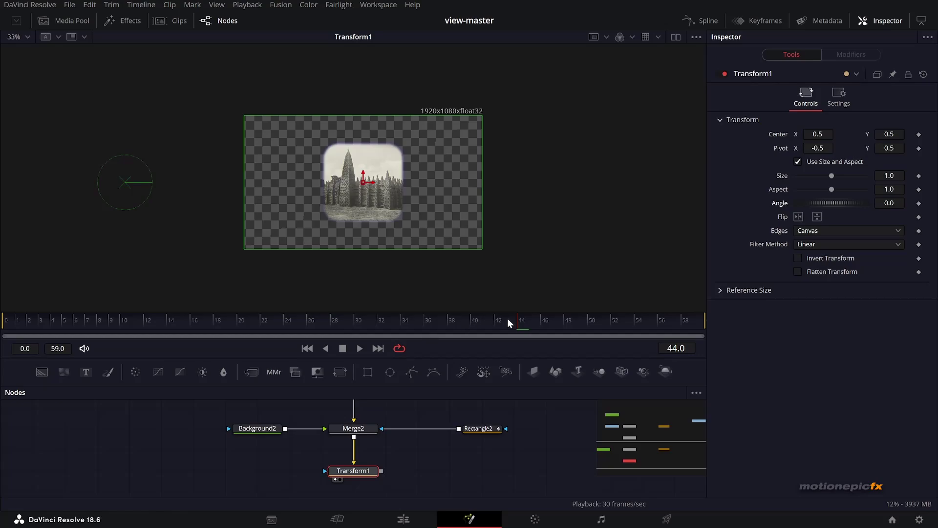
Keyframe Transform1's angle at frame 50 and swing the photo to -31.3 degrees, then play it back.
{"action": "left_click_drag", "start_coordinate": [507, 318], "coordinate": [547, 321]}
{"action": "left_click_drag", "start_coordinate": [475, 321], "coordinate": [591, 320]}
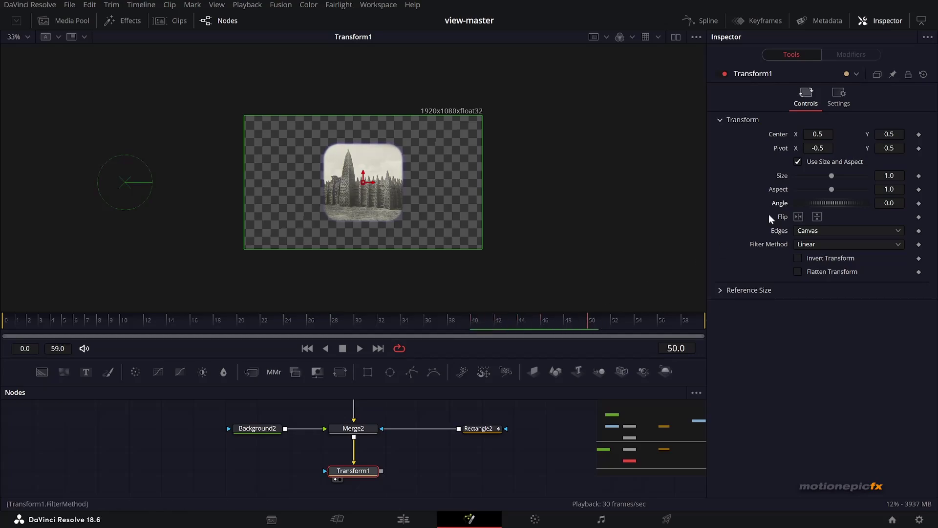
{"action": "left_click", "coordinate": [919, 202]}
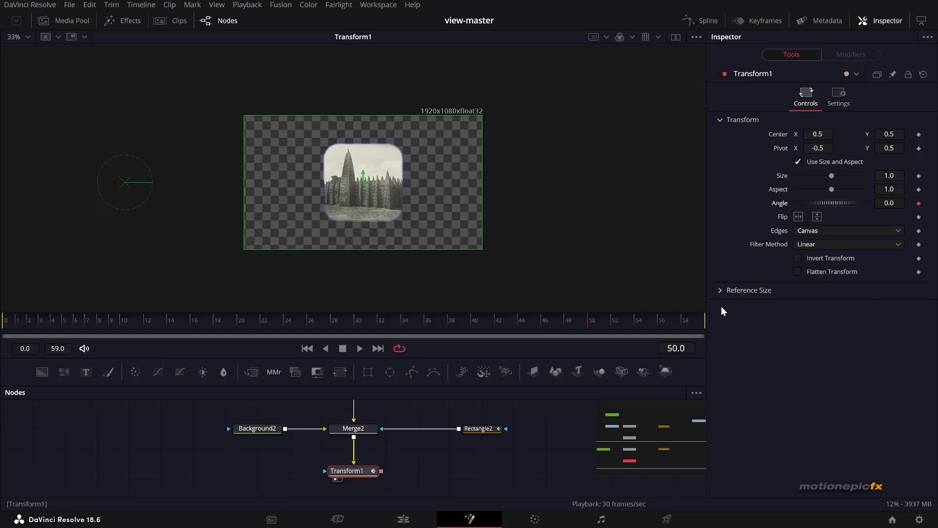
{"action": "left_click_drag", "start_coordinate": [832, 201], "coordinate": [822, 203]}
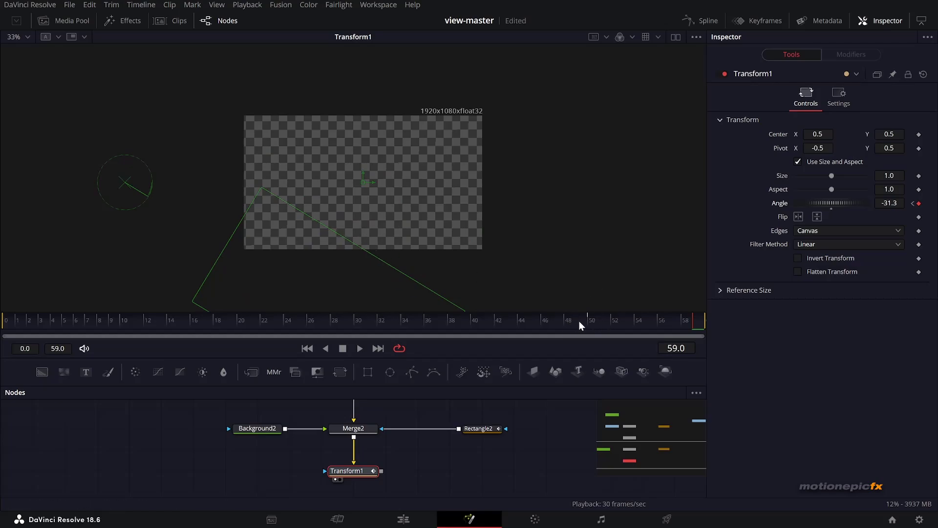
{"action": "left_click_drag", "start_coordinate": [579, 321], "coordinate": [557, 323]}
{"action": "key", "text": "space"}
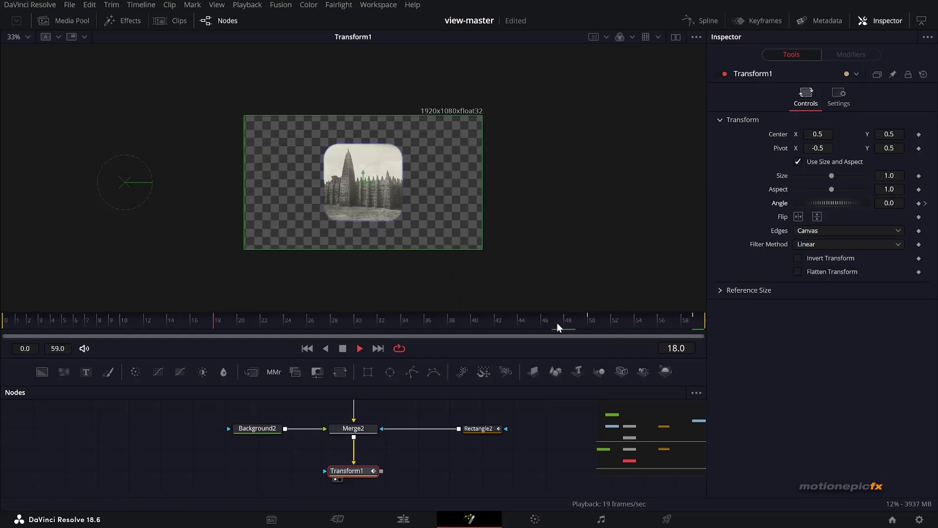
{"action": "key", "text": "space"}
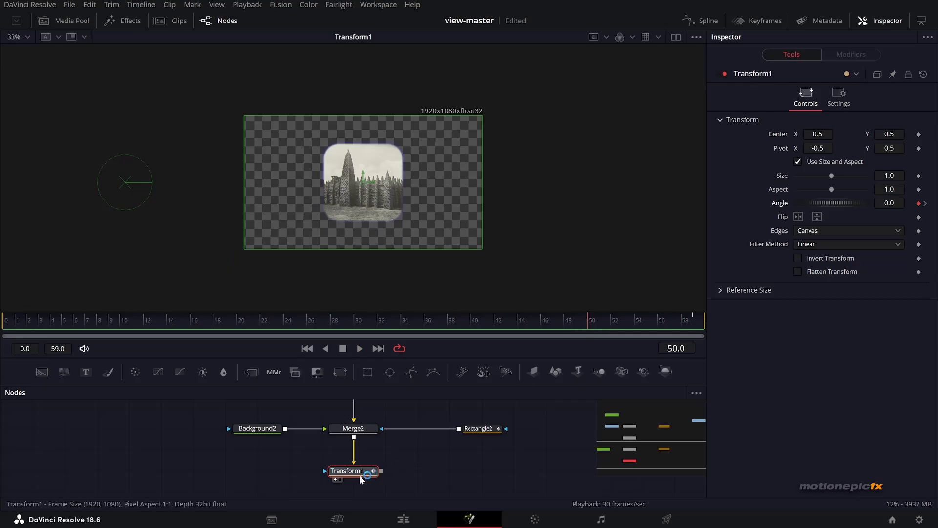
Enable motion blur (Quality 2, 180° shutter) on Transform1 and bring Rectangle1 into view.
{"action": "left_click", "coordinate": [837, 104]}
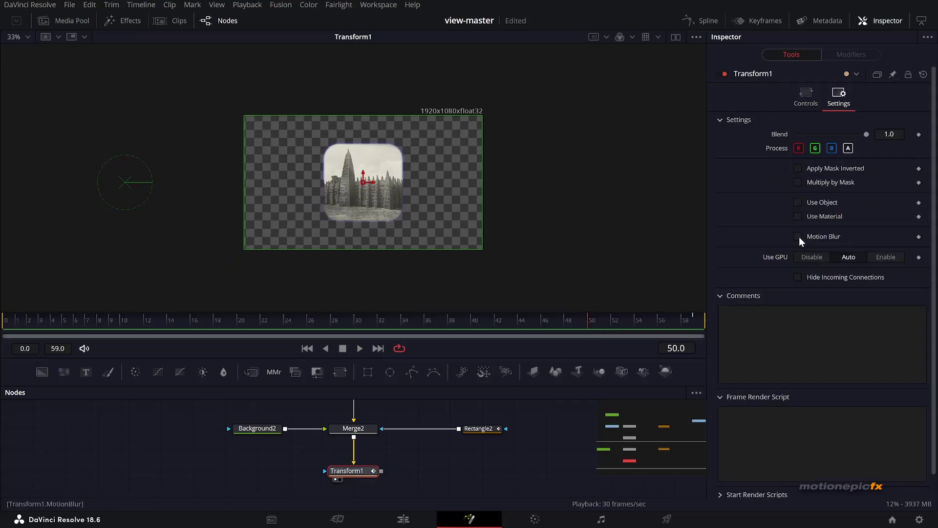
{"action": "left_click_drag", "start_coordinate": [592, 324], "coordinate": [643, 319]}
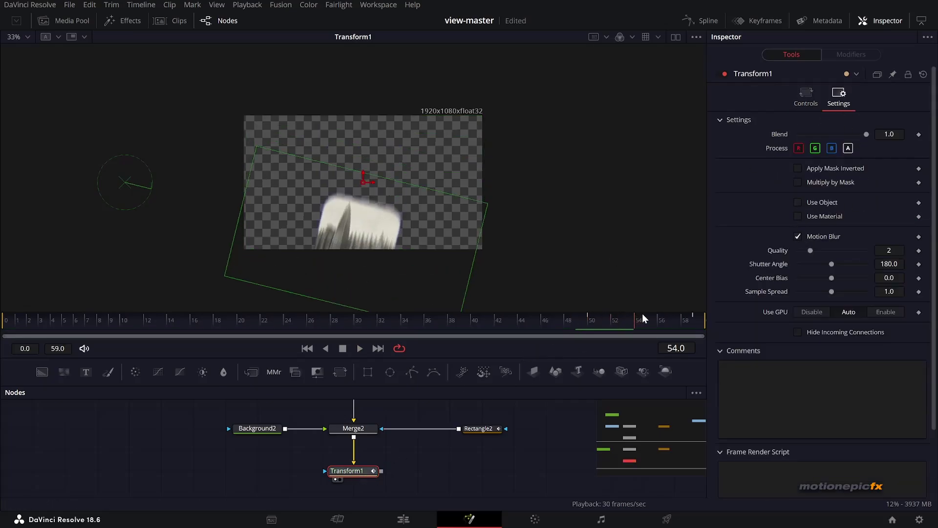
{"action": "left_click_drag", "start_coordinate": [408, 468], "coordinate": [430, 448]}
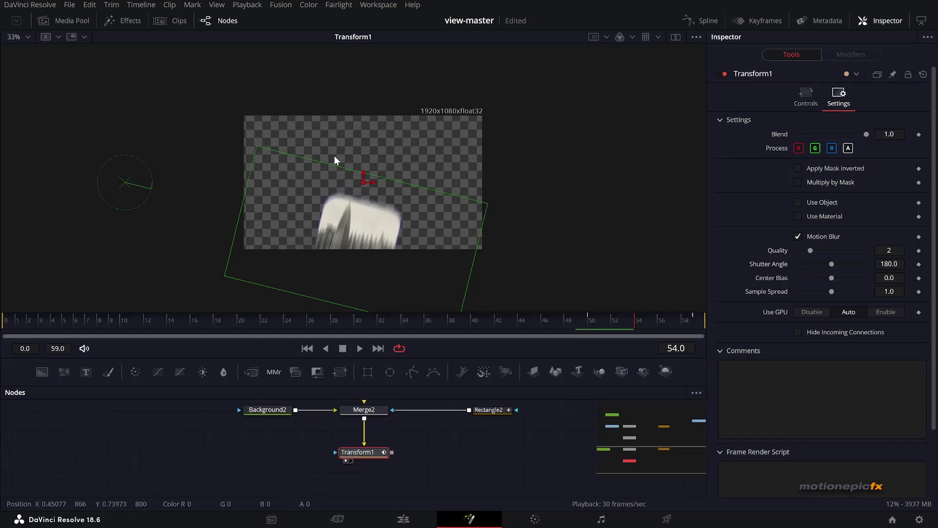
{"action": "left_click_drag", "start_coordinate": [444, 437], "coordinate": [462, 413]}
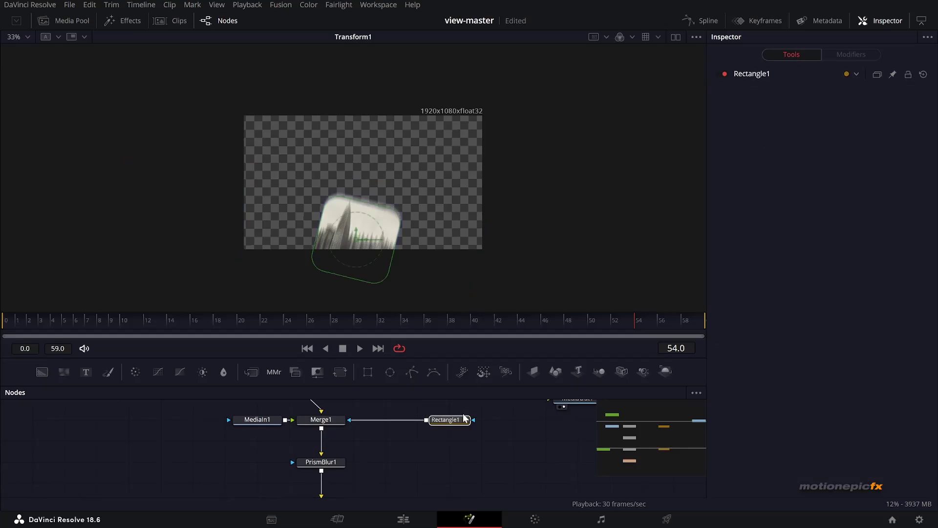
Paste a copy of Rectangle1 as Rectangle1_1 and connect it into Transform1.
{"action": "scroll", "coordinate": [413, 453], "scroll_direction": "down", "scroll_amount": 5}
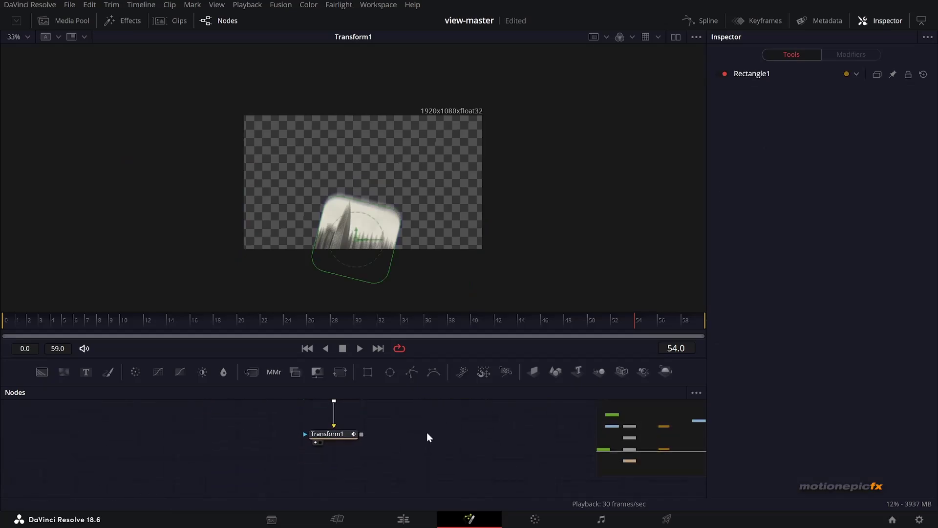
{"action": "left_click", "coordinate": [428, 432]}
{"action": "key", "text": "ctrl+v"}
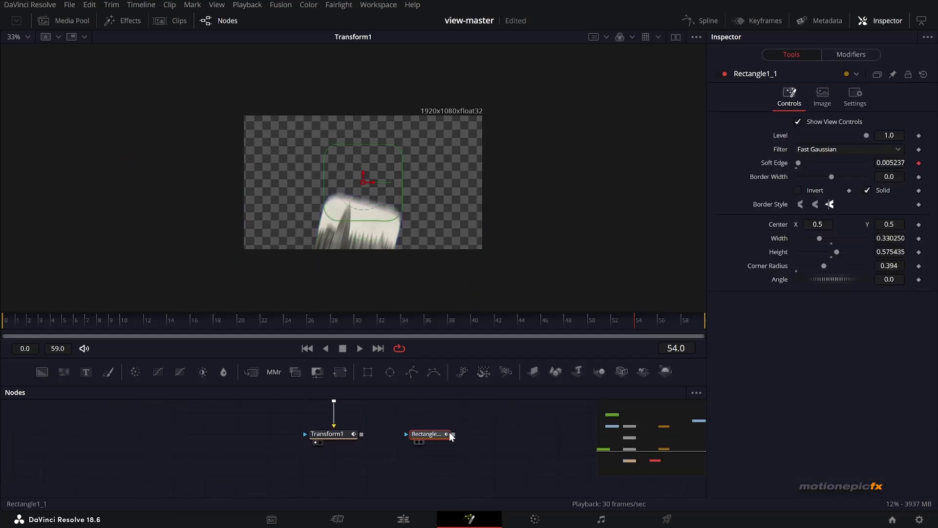
{"action": "left_click_drag", "start_coordinate": [454, 434], "coordinate": [318, 451]}
{"action": "left_click_drag", "start_coordinate": [410, 438], "coordinate": [311, 433]}
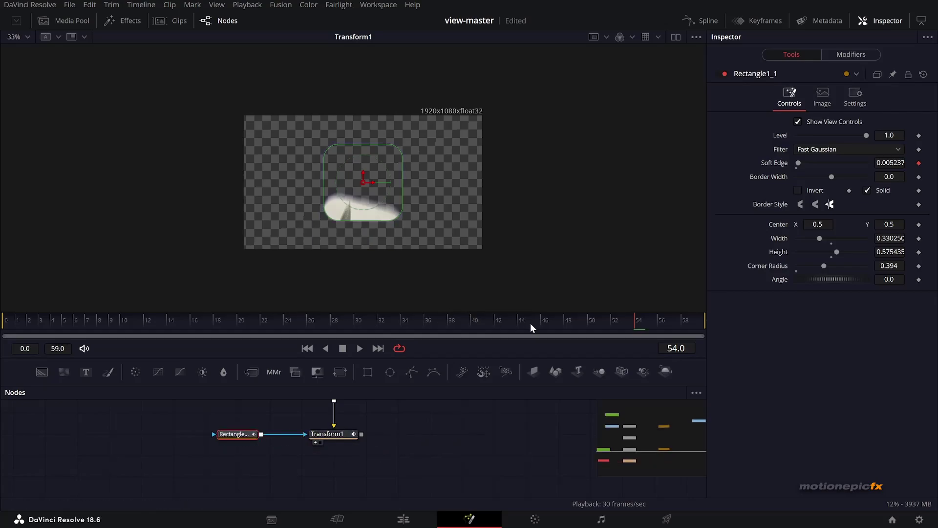
Hide the mask's on-screen controls and scrub frames 48 to 55 to preview the swing.
{"action": "left_click", "coordinate": [573, 320]}
{"action": "key", "text": "ctrl+shift+a"}
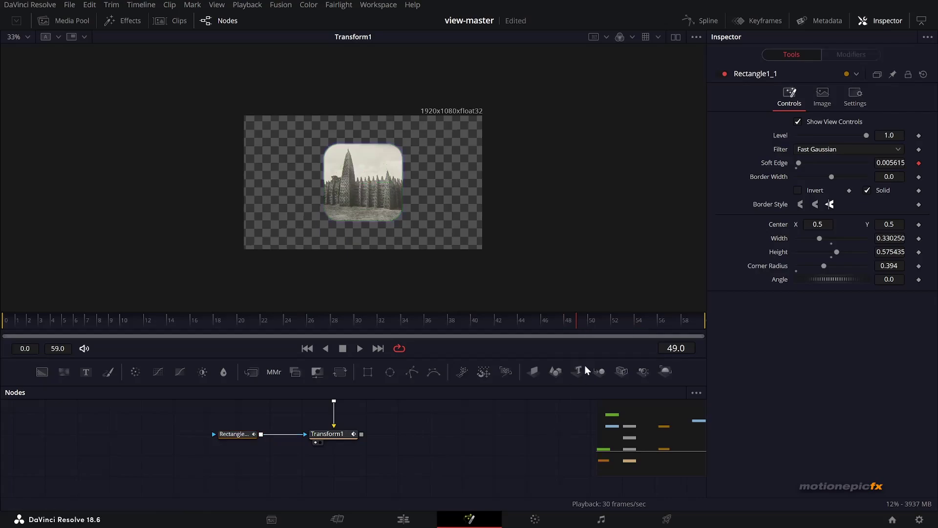
{"action": "left_click_drag", "start_coordinate": [577, 321], "coordinate": [635, 317]}
{"action": "scroll", "coordinate": [337, 159], "scroll_direction": "up", "scroll_amount": 2}
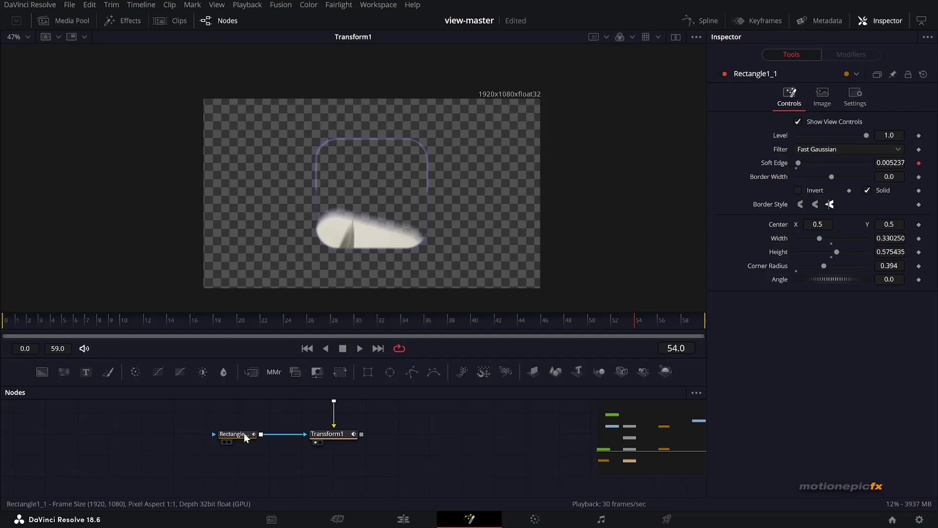
Set Rectangle1_1's Soft Edge to 0 and Border Width to 0.0259, then select Transform1.
{"action": "left_click", "coordinate": [229, 434]}
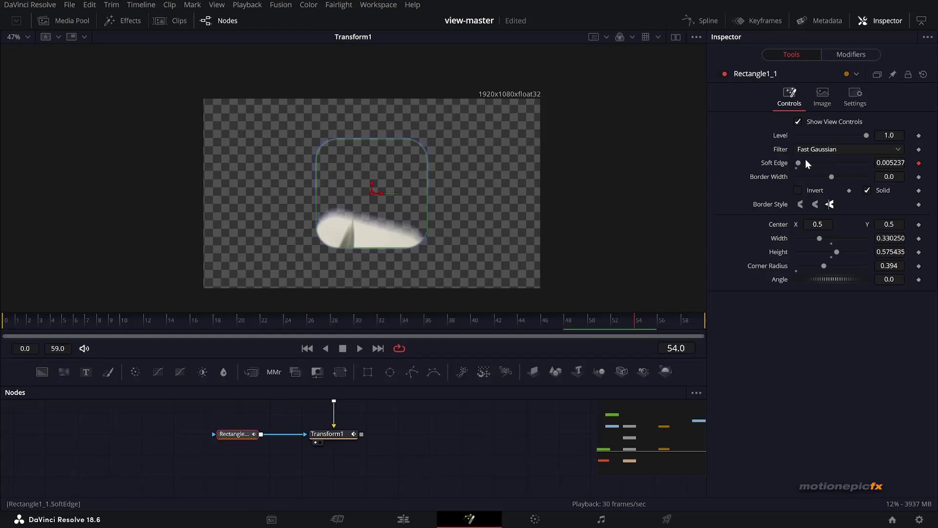
{"action": "double_click", "coordinate": [773, 163]}
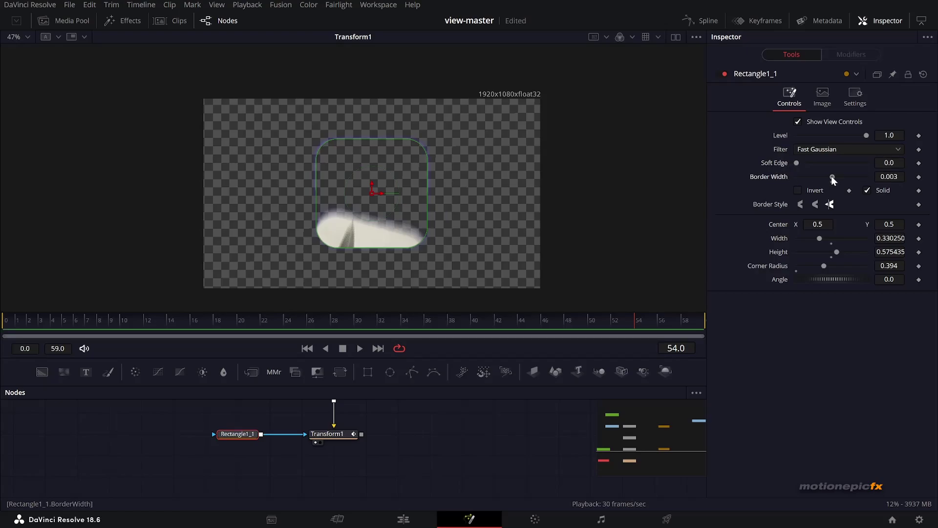
{"action": "left_click_drag", "start_coordinate": [832, 177], "coordinate": [835, 180]}
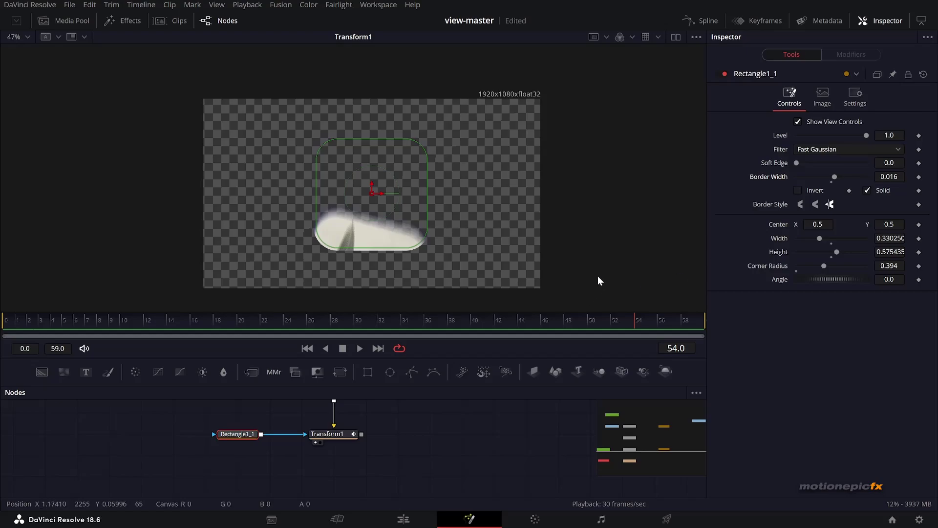
{"action": "left_click", "coordinate": [377, 222]}
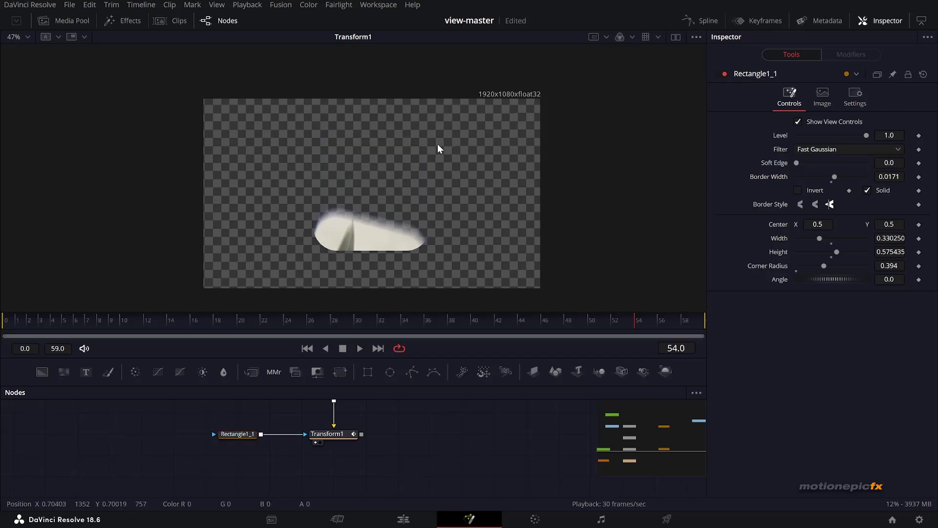
{"action": "scroll", "coordinate": [885, 177], "scroll_direction": "up", "scroll_amount": 5}
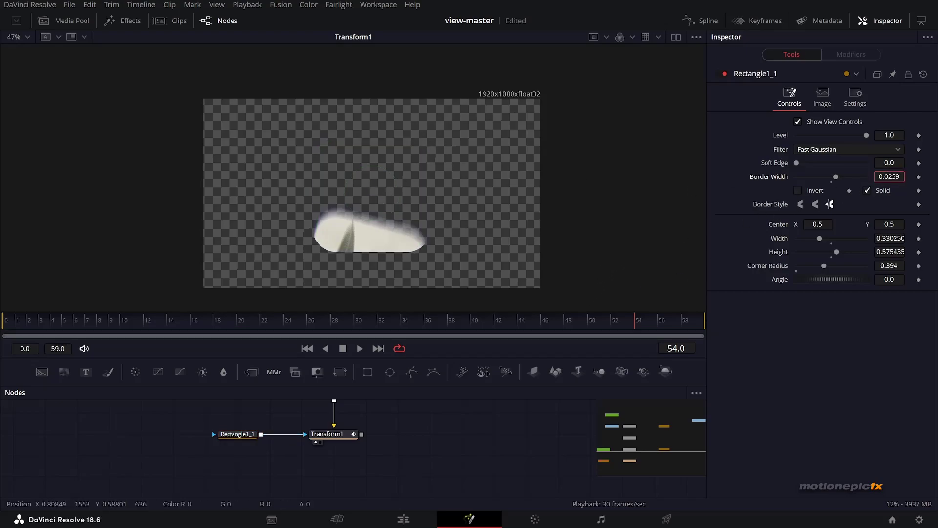
{"action": "left_click", "coordinate": [342, 436]}
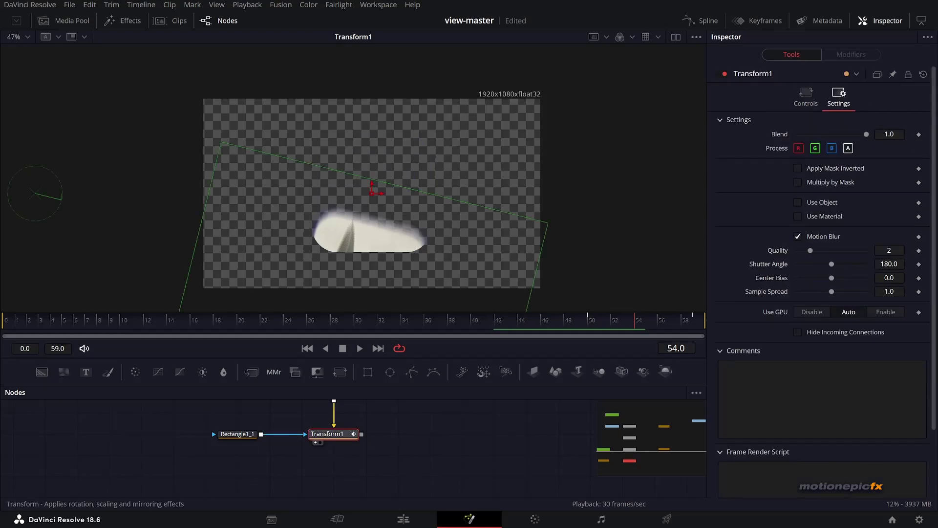
Search the tool list for xf, then dismiss the search without adding anything.
{"action": "key", "text": "shift+space"}
{"action": "type", "text": "xf"}
{"action": "left_click_drag", "start_coordinate": [778, 143], "coordinate": [666, 101]}
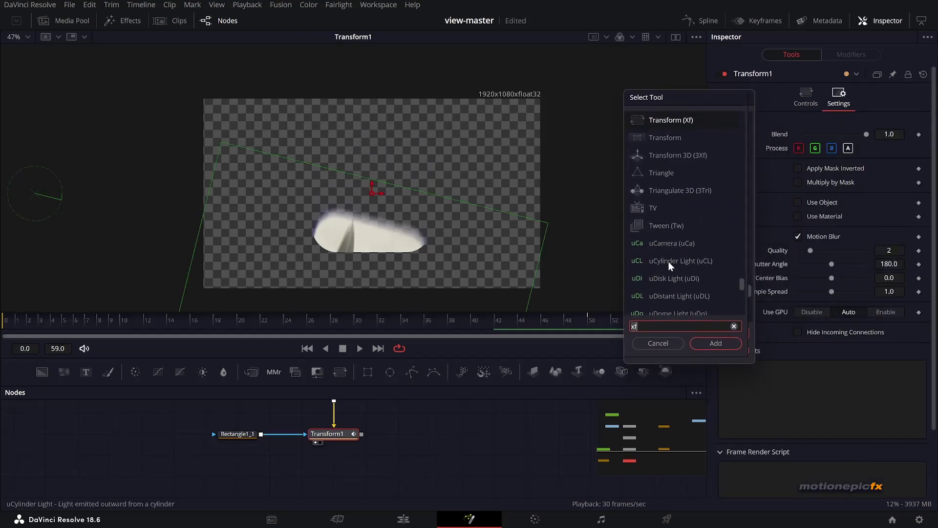
{"action": "left_click", "coordinate": [734, 326]}
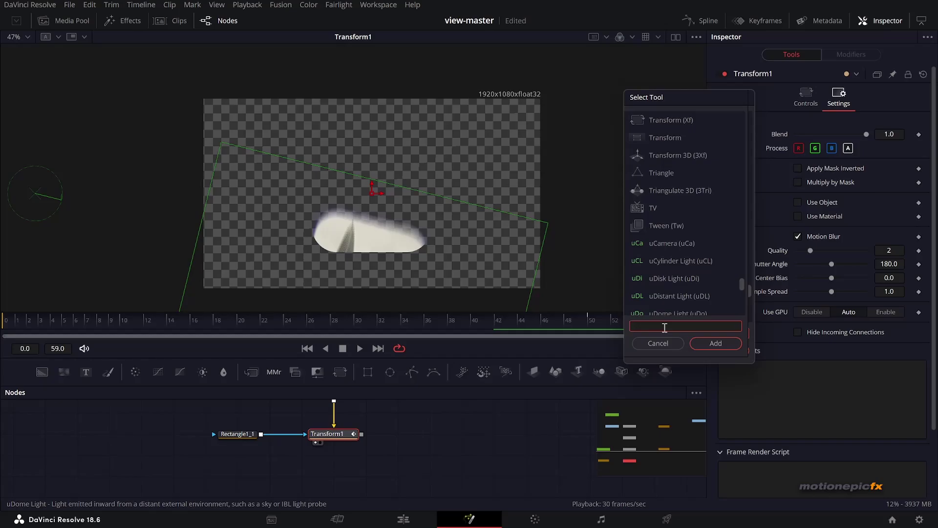
{"action": "left_click", "coordinate": [655, 343]}
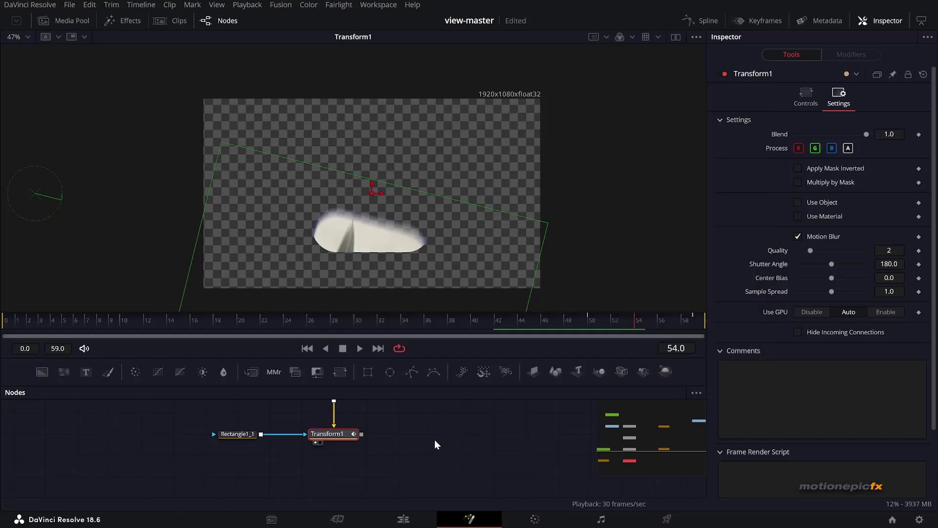
From Transform1's node menu, go to Insert Tool > Resolve FX Texture > Film Damage.
{"action": "right_click", "coordinate": [341, 433]}
{"action": "mouse_move", "coordinate": [434, 186]}
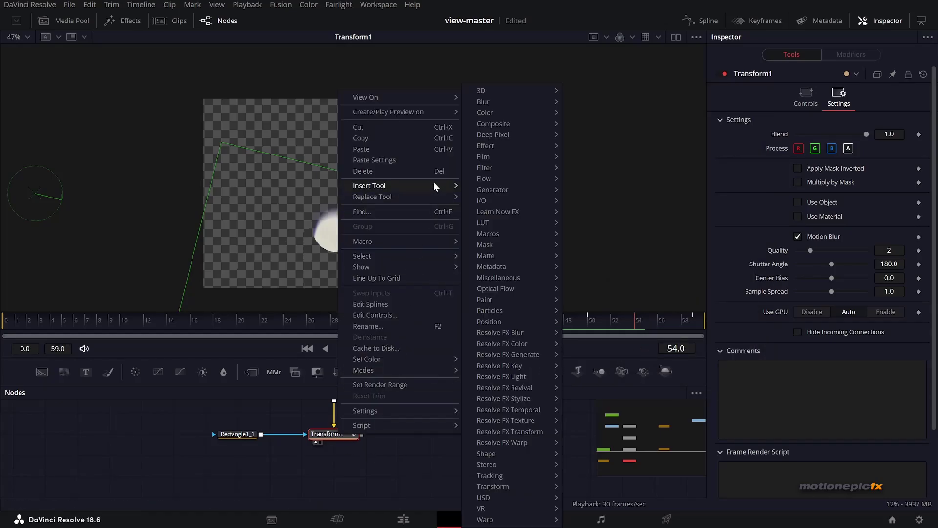
{"action": "mouse_move", "coordinate": [522, 416]}
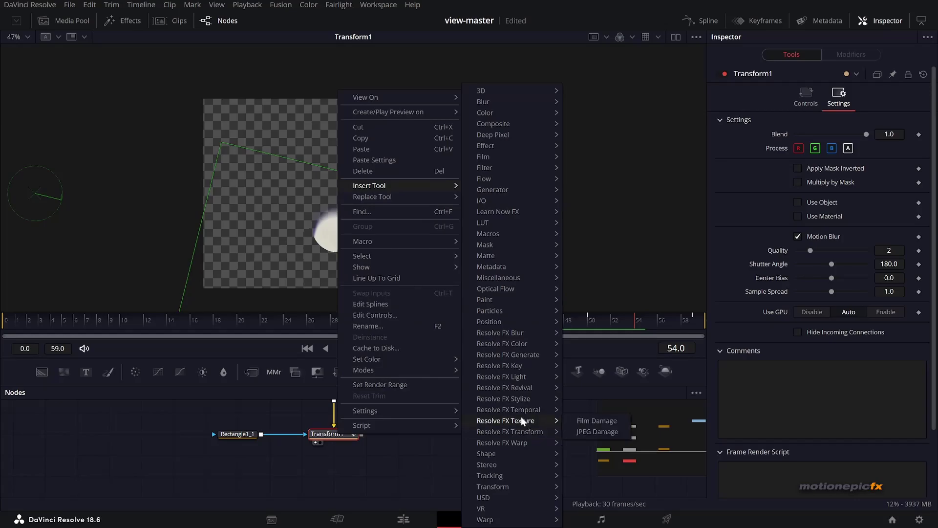
Insert Film Damage after Transform1 and view FilmDamage1 at frame 10.
{"action": "left_click", "coordinate": [593, 421]}
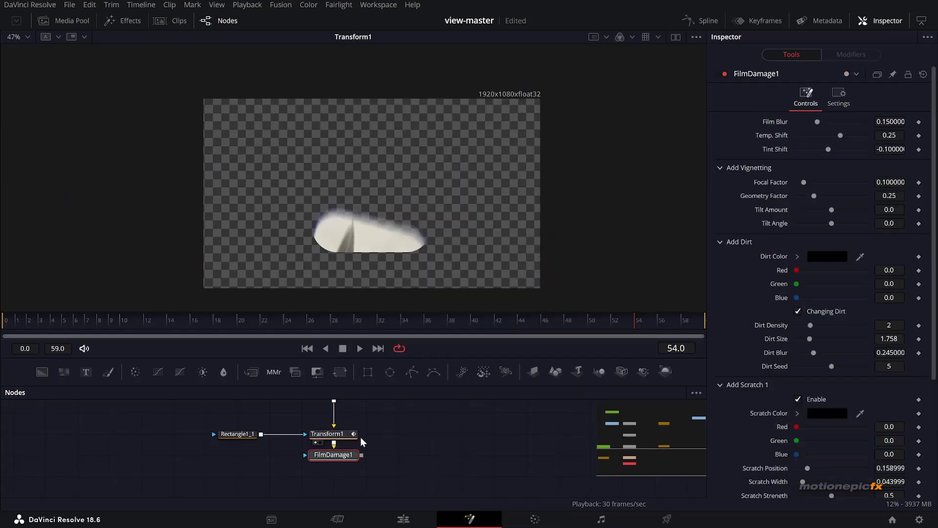
{"action": "left_click_drag", "start_coordinate": [412, 432], "coordinate": [372, 191]}
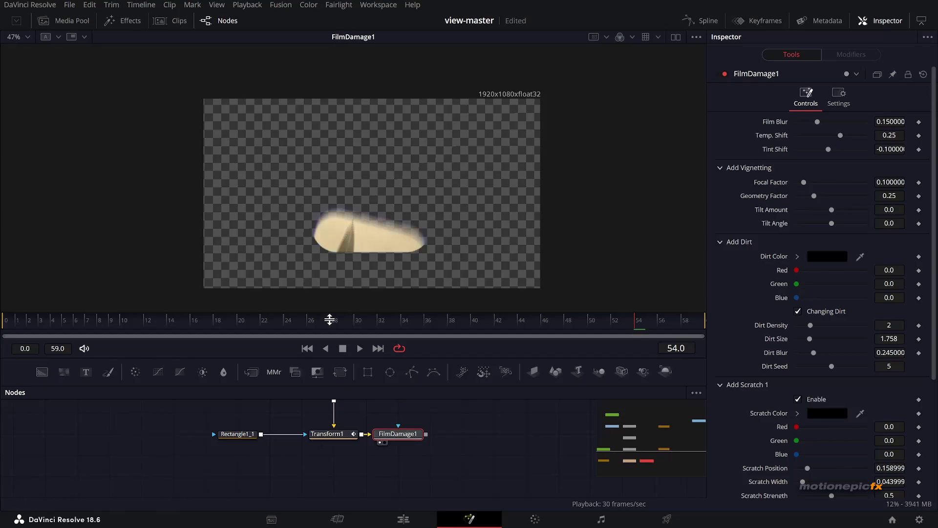
{"action": "left_click", "coordinate": [147, 319]}
{"action": "mouse_move", "coordinate": [136, 318]}
{"action": "left_mouse_down"}
{"action": "mouse_move", "coordinate": [66, 319]}
{"action": "mouse_move", "coordinate": [130, 318]}
{"action": "left_mouse_up"}
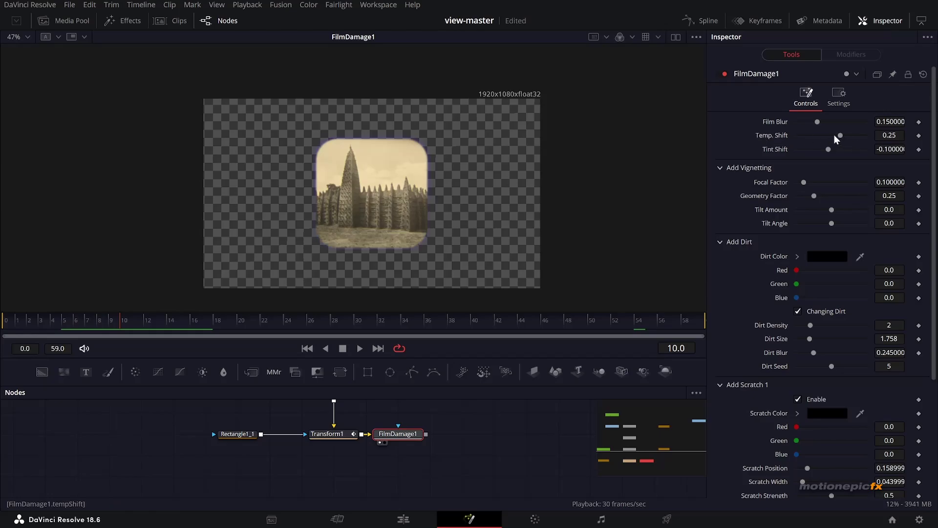
Set Film Damage's Temp. Shift to 0 and scrub frames 14 to 53 to preview.
{"action": "left_click", "coordinate": [886, 137]}
{"action": "key", "text": "Tab"}
{"action": "left_click", "coordinate": [171, 323]}
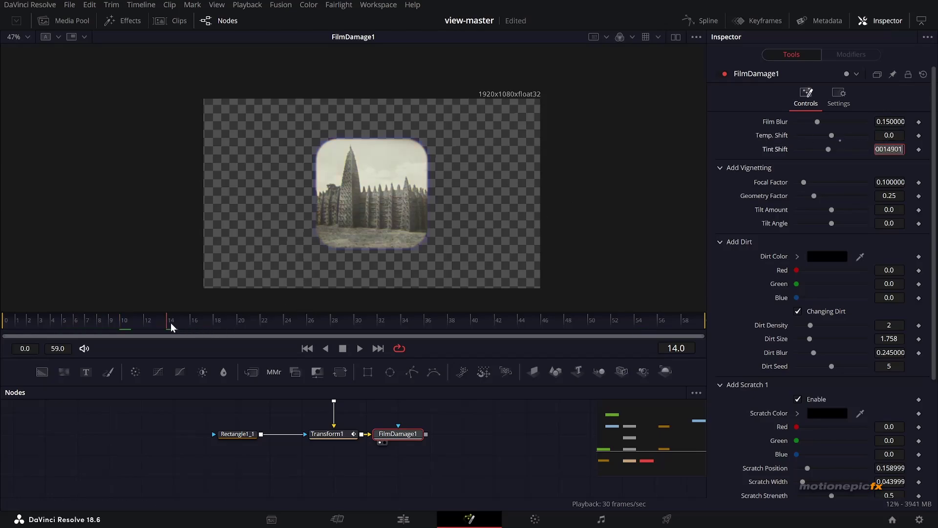
{"action": "left_click_drag", "start_coordinate": [239, 318], "coordinate": [295, 318]}
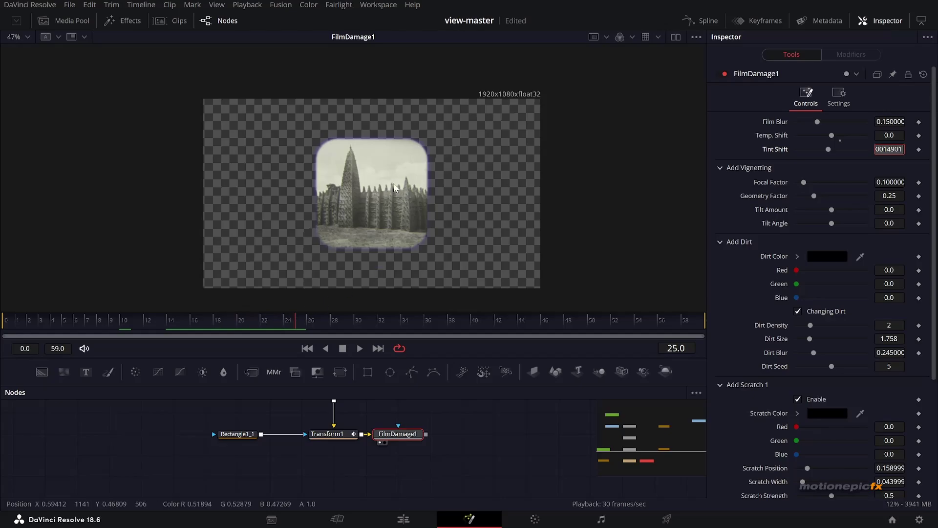
{"action": "left_click_drag", "start_coordinate": [404, 317], "coordinate": [462, 318]}
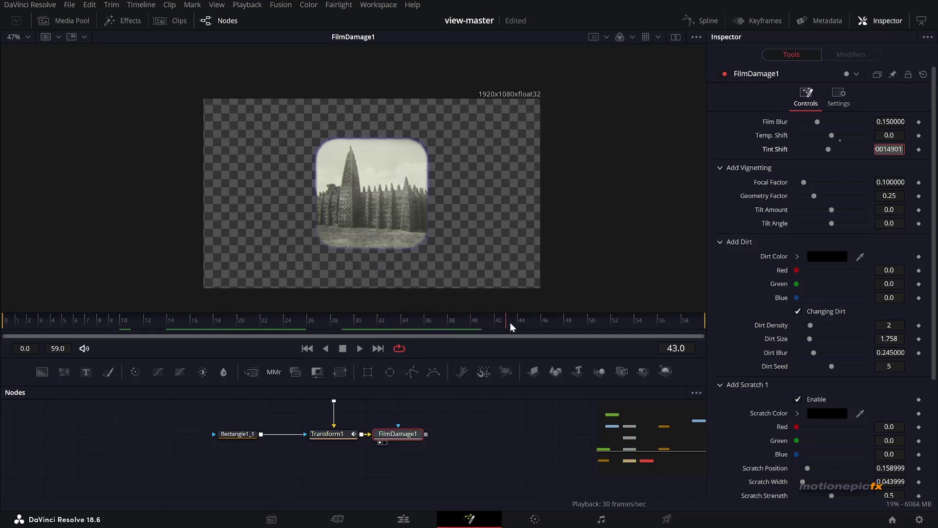
{"action": "left_click_drag", "start_coordinate": [573, 324], "coordinate": [624, 315]}
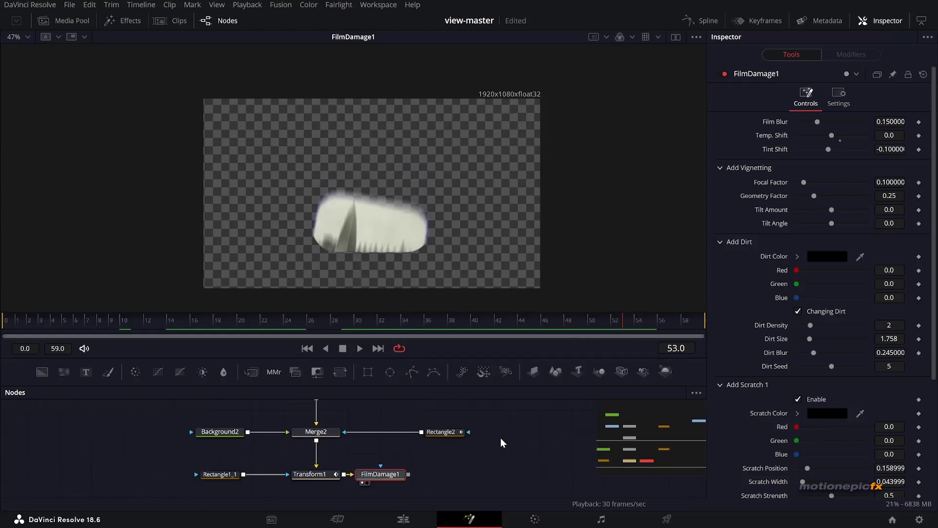
Drag MediaOut1 beside FilmDamage1 and connect FilmDamage1's output into it.
{"action": "scroll", "coordinate": [501, 443], "scroll_direction": "down", "scroll_amount": 3}
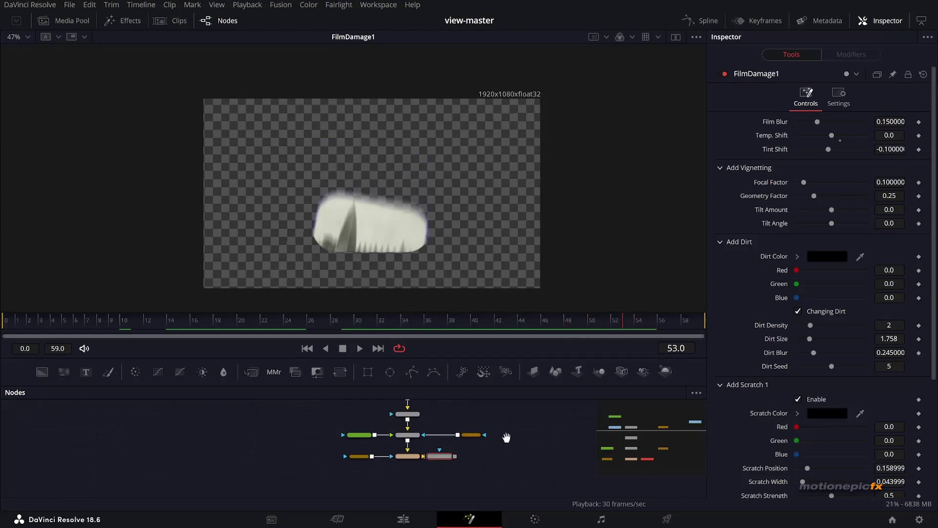
{"action": "left_click", "coordinate": [409, 430]}
{"action": "scroll", "coordinate": [437, 432], "scroll_direction": "down", "scroll_amount": 2}
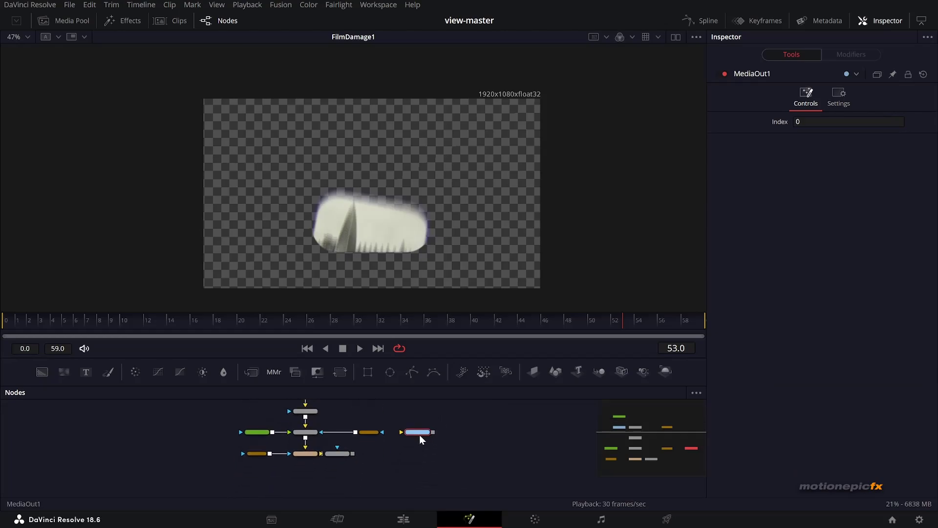
{"action": "left_click_drag", "start_coordinate": [420, 433], "coordinate": [399, 452]}
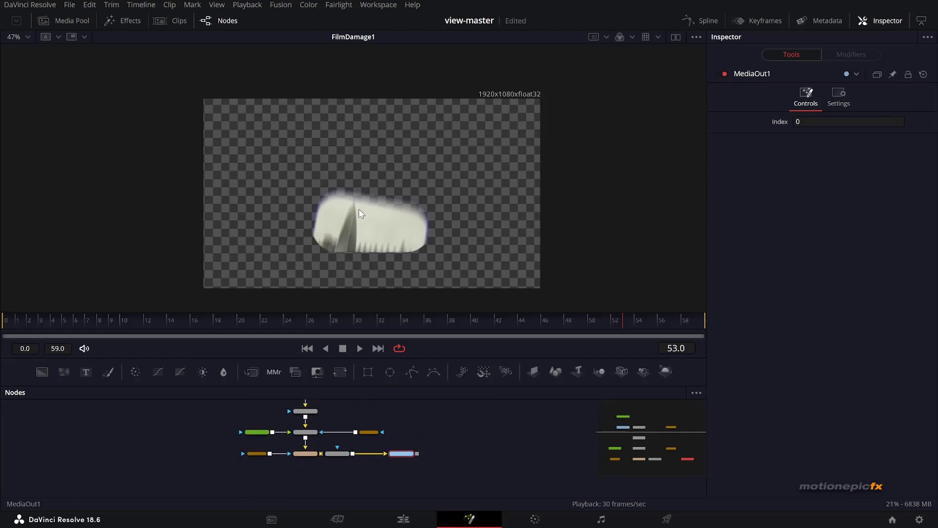
Scrub the composition to frame 41, then return to the Edit page with the playhead at the start.
{"action": "left_click_drag", "start_coordinate": [54, 322], "coordinate": [488, 322]}
{"action": "left_click", "coordinate": [404, 509]}
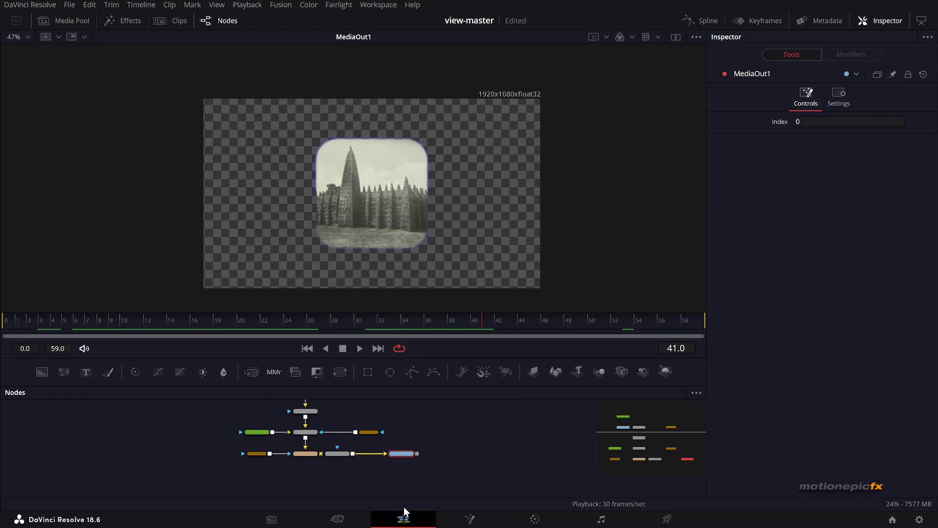
{"action": "left_click", "coordinate": [131, 320]}
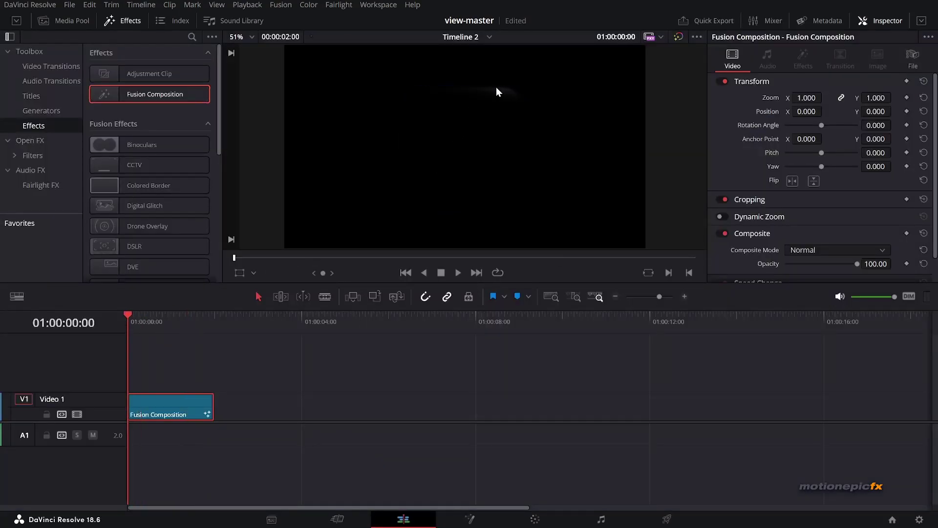
In Fusion, raise Rectangle2's center at frame 0 so the mask starts higher.
{"action": "left_click", "coordinate": [471, 517]}
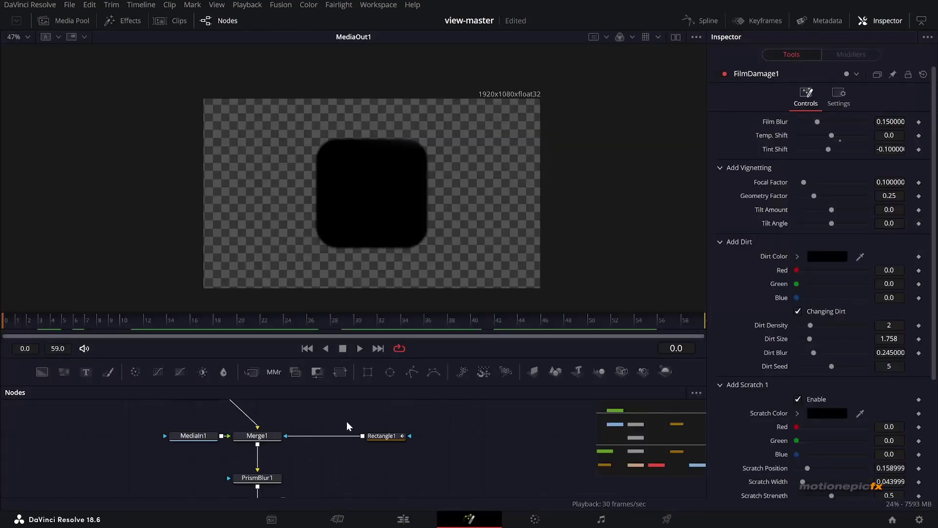
{"action": "left_click", "coordinate": [382, 434]}
{"action": "scroll", "coordinate": [357, 452], "scroll_direction": "down", "scroll_amount": 3}
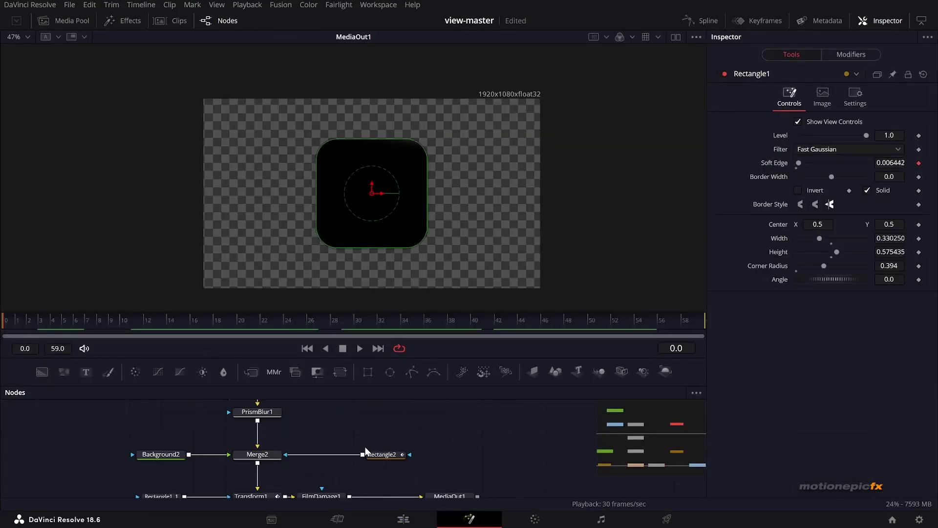
{"action": "left_click", "coordinate": [390, 457]}
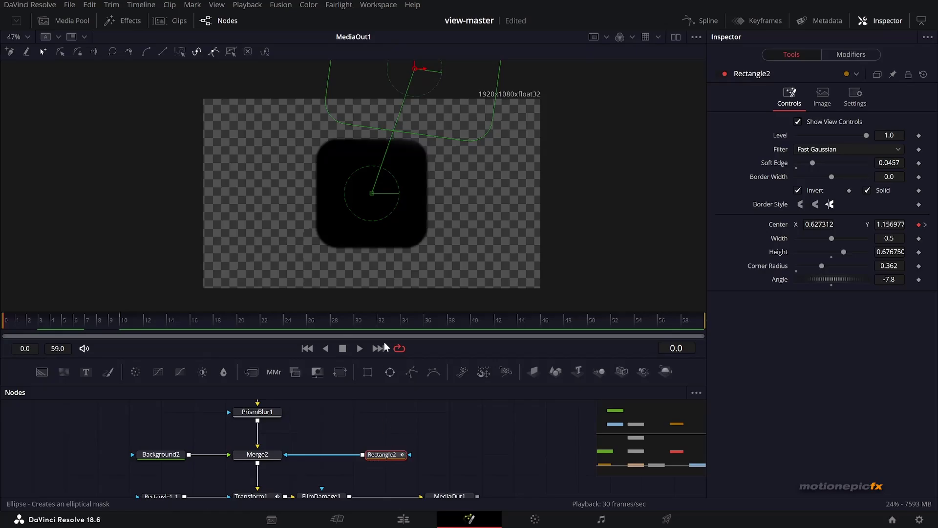
{"action": "scroll", "coordinate": [410, 118], "scroll_direction": "up", "scroll_amount": 2}
{"action": "left_click_drag", "start_coordinate": [414, 90], "coordinate": [414, 80]}
Preview the clip on the Edit page, Alt-drag a copy right after it, and open the copy in Fusion.
{"action": "left_click", "coordinate": [403, 520]}
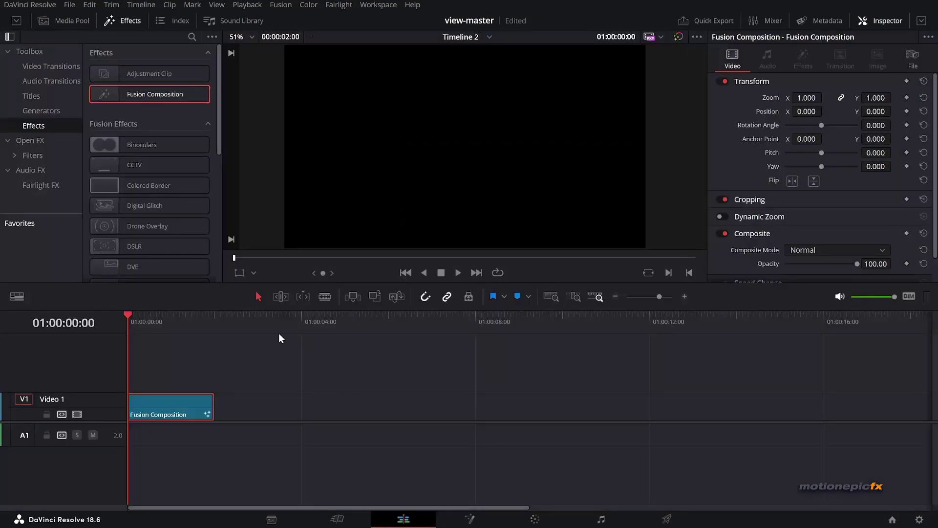
{"action": "mouse_move", "coordinate": [134, 323]}
{"action": "left_mouse_down"}
{"action": "mouse_move", "coordinate": [143, 320]}
{"action": "mouse_move", "coordinate": [128, 320]}
{"action": "left_mouse_up"}
{"action": "key", "text": "space"}
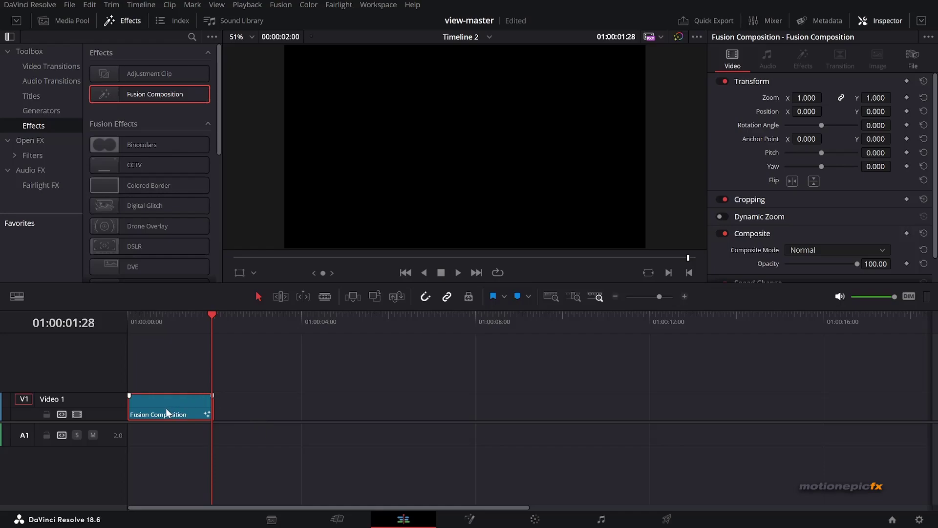
{"action": "left_click_drag", "start_coordinate": [174, 411], "coordinate": [239, 400]}
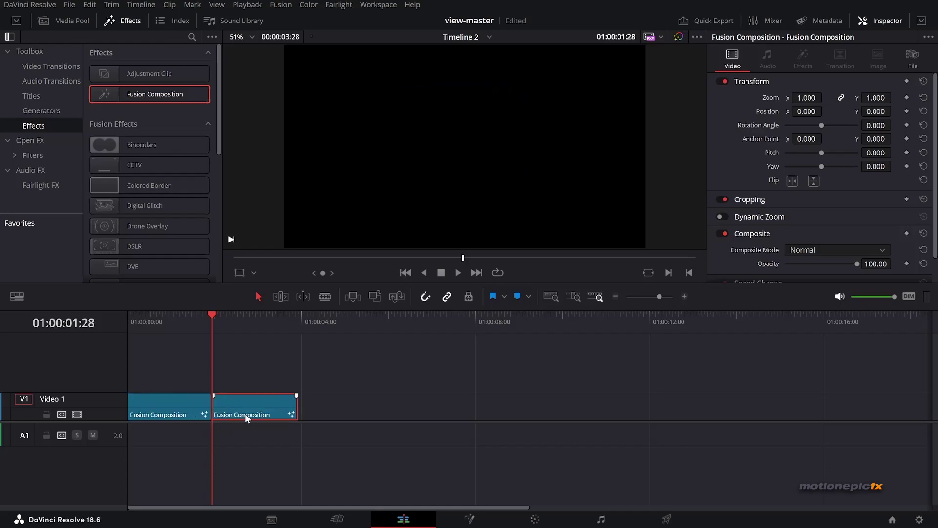
{"action": "left_click", "coordinate": [236, 324]}
{"action": "left_click", "coordinate": [467, 519]}
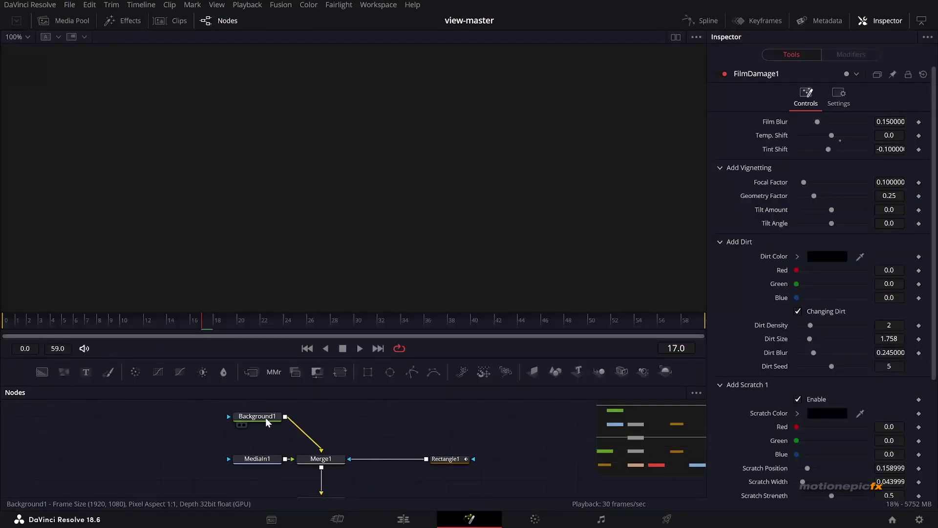
Replace MediaIn1's image with a different old photo from the Media Pool and preview it.
{"action": "left_click_drag", "start_coordinate": [311, 419], "coordinate": [343, 419]}
{"action": "left_click", "coordinate": [256, 460]}
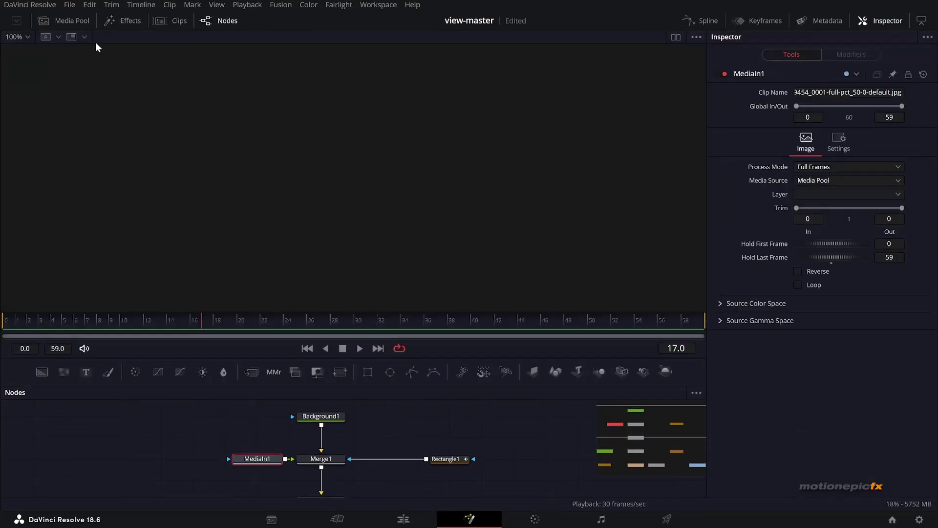
{"action": "left_click", "coordinate": [72, 19]}
{"action": "left_click_drag", "start_coordinate": [110, 103], "coordinate": [267, 463]}
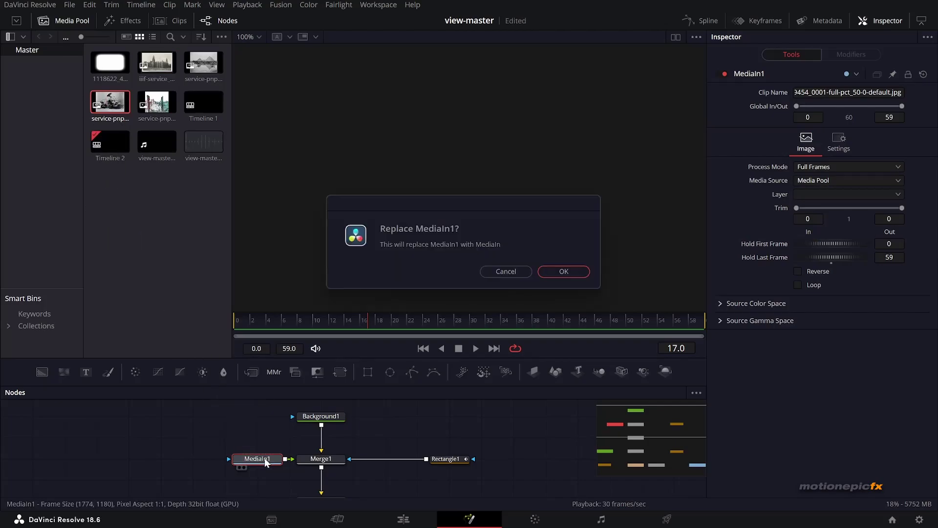
{"action": "left_click", "coordinate": [563, 272]}
{"action": "left_click", "coordinate": [55, 19]}
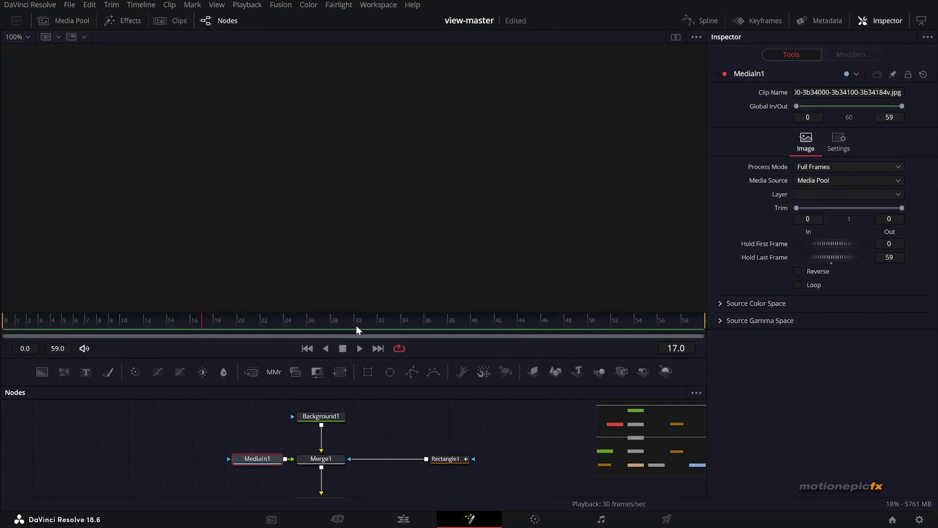
{"action": "scroll", "coordinate": [391, 430], "scroll_direction": "down", "scroll_amount": 5}
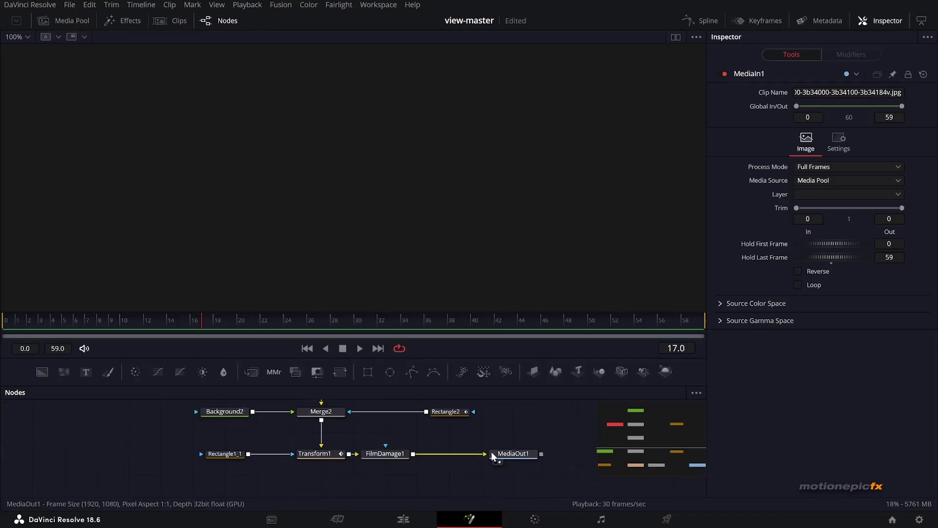
{"action": "left_click_drag", "start_coordinate": [513, 453], "coordinate": [360, 176]}
{"action": "mouse_move", "coordinate": [111, 319]}
{"action": "left_mouse_down"}
{"action": "mouse_move", "coordinate": [91, 313]}
{"action": "mouse_move", "coordinate": [154, 318]}
{"action": "mouse_move", "coordinate": [98, 317]}
{"action": "left_mouse_up"}
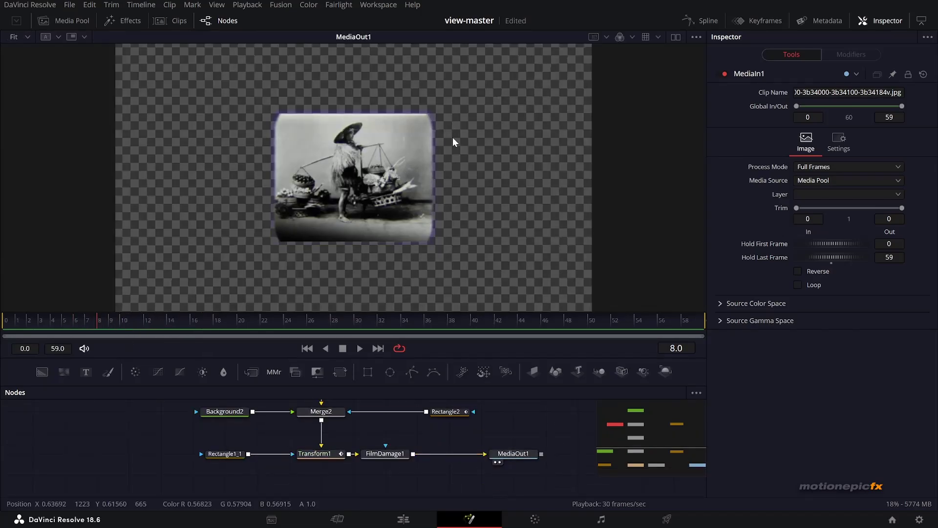
{"action": "scroll", "coordinate": [323, 445], "scroll_direction": "up", "scroll_amount": 5}
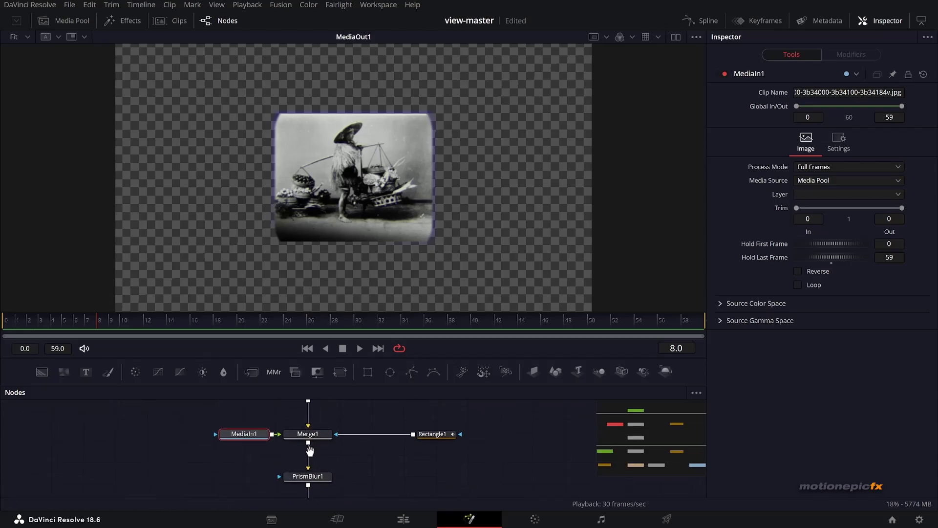
Set Merge1's Size to 0.879 to enlarge the photo, then scrub from frame 0 to check the reveal.
{"action": "left_click", "coordinate": [308, 443]}
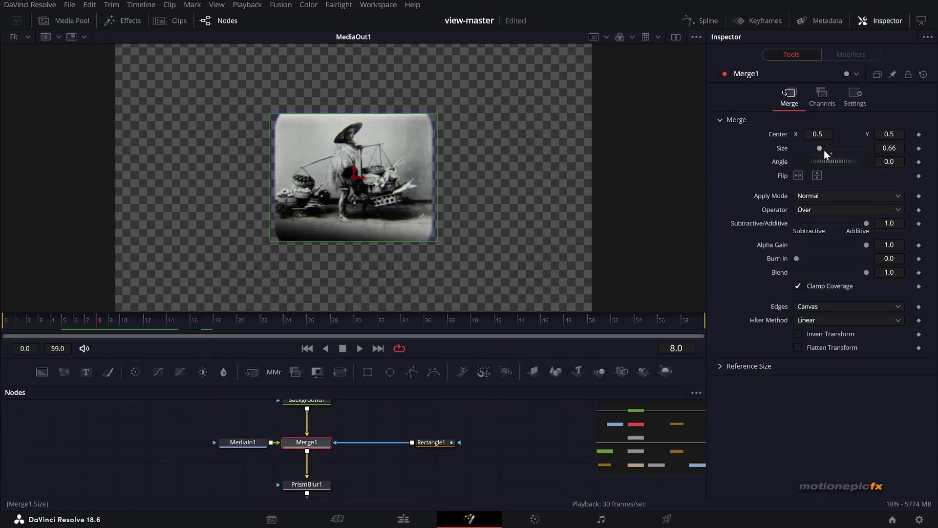
{"action": "left_click_drag", "start_coordinate": [885, 147], "coordinate": [919, 148]}
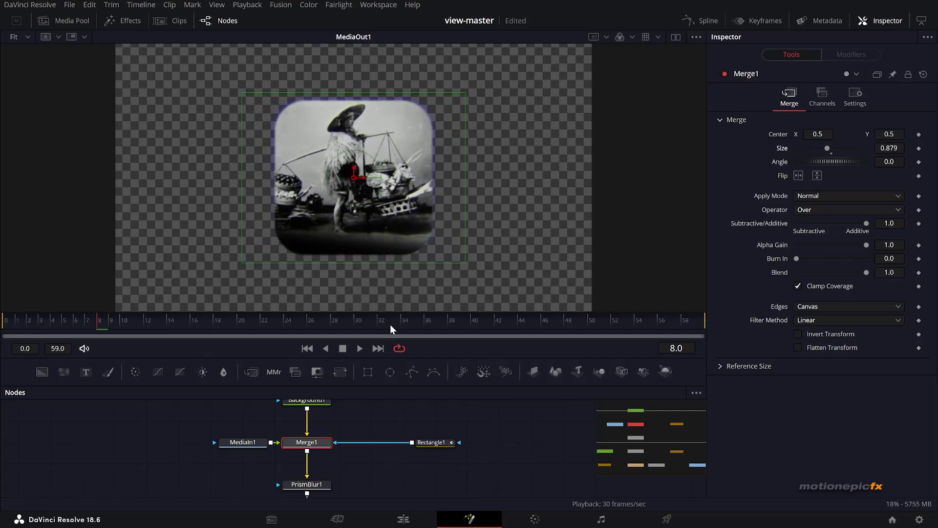
{"action": "left_click", "coordinate": [502, 445]}
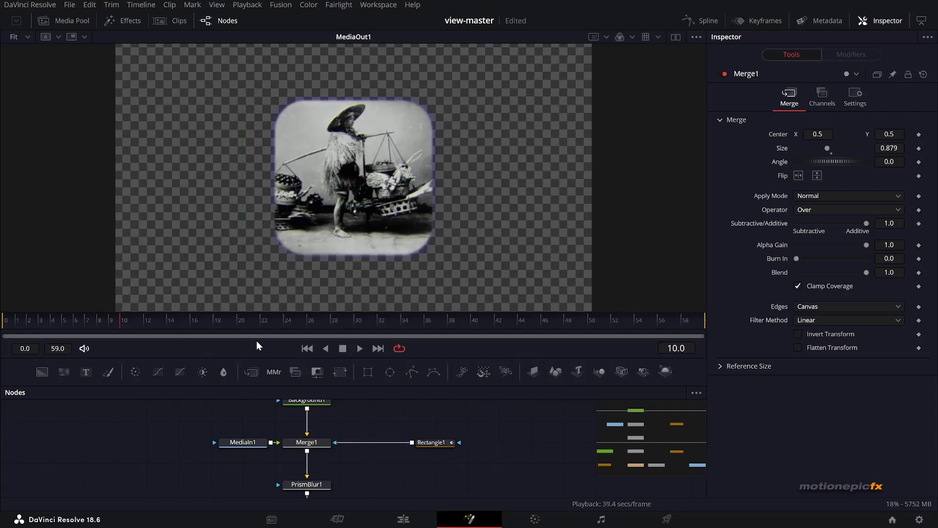
{"action": "left_click", "coordinate": [306, 348]}
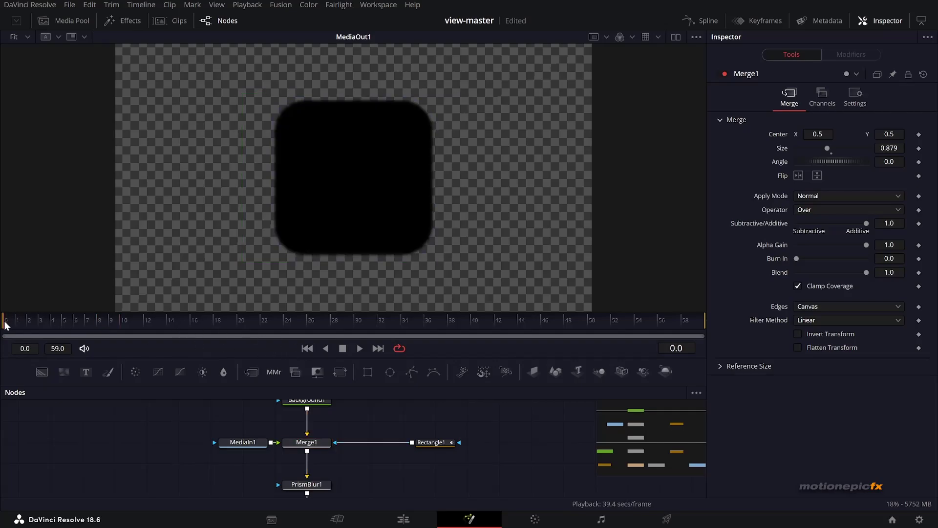
{"action": "left_click_drag", "start_coordinate": [6, 326], "coordinate": [41, 326]}
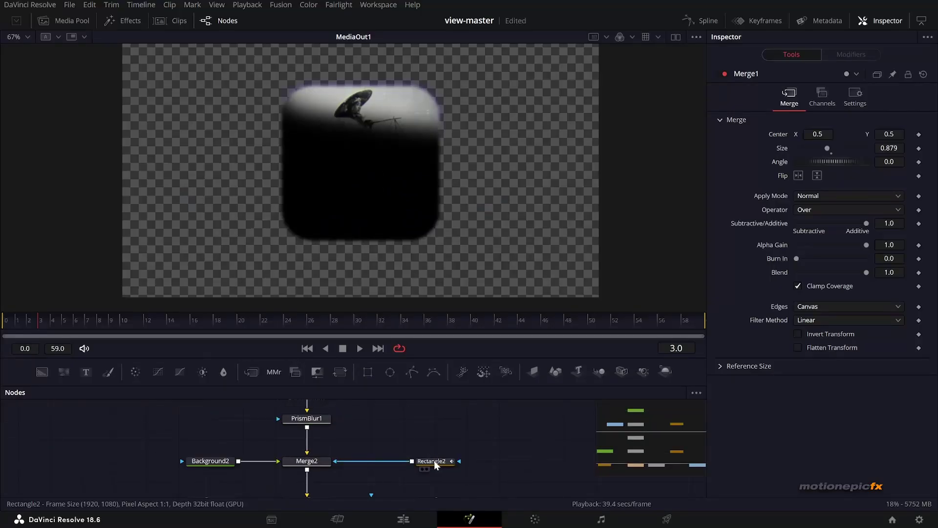
At frame 0, move Rectangle2's Center keyframe below the frame so the mask swings in from below.
{"action": "left_click", "coordinate": [433, 461]}
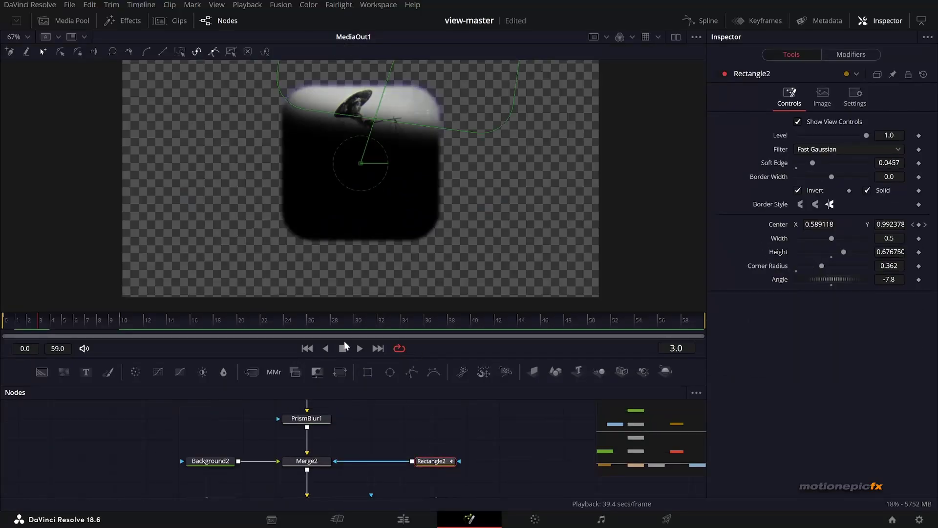
{"action": "left_click_drag", "start_coordinate": [79, 322], "coordinate": [6, 321]}
{"action": "scroll", "coordinate": [365, 143], "scroll_direction": "down", "scroll_amount": 2}
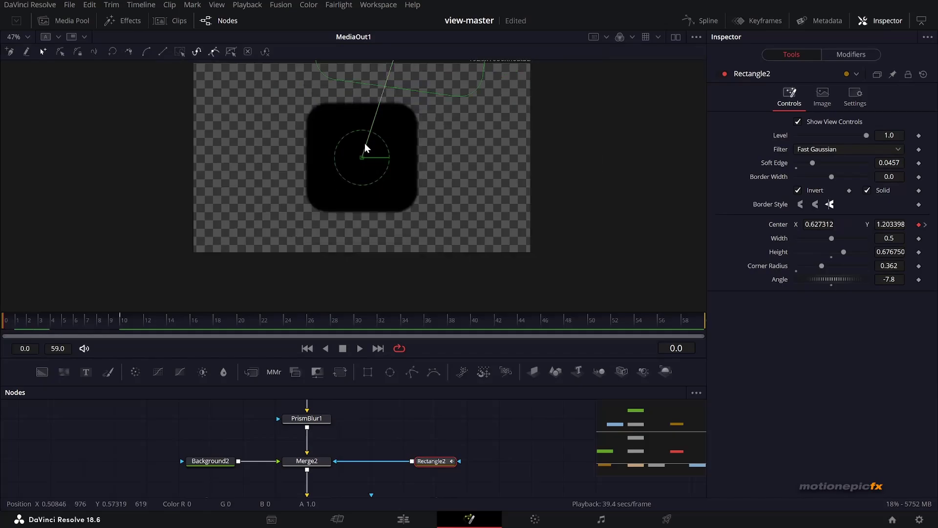
{"action": "scroll", "coordinate": [324, 465], "scroll_direction": "down", "scroll_amount": 2}
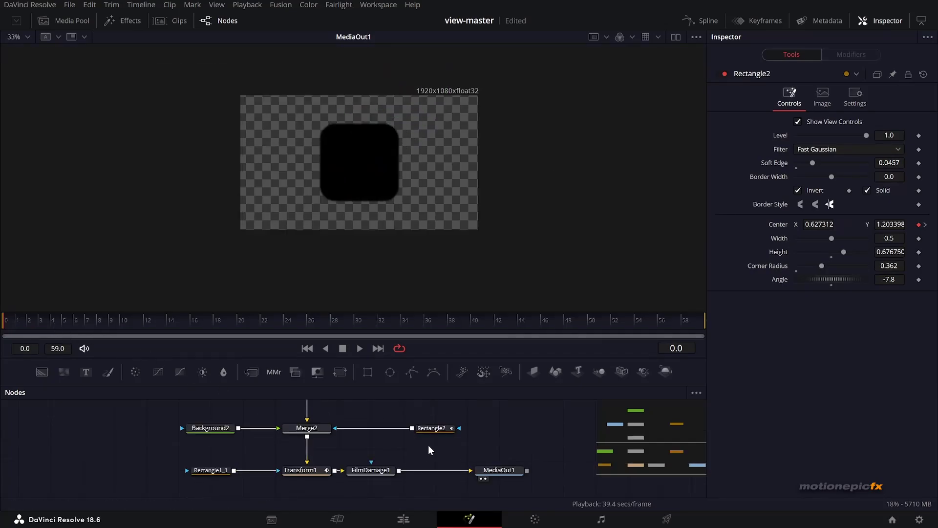
{"action": "left_click_drag", "start_coordinate": [389, 88], "coordinate": [335, 262]}
Scrub through the swing and film damage, then preview both clips on the Edit timeline.
{"action": "left_click", "coordinate": [120, 320]}
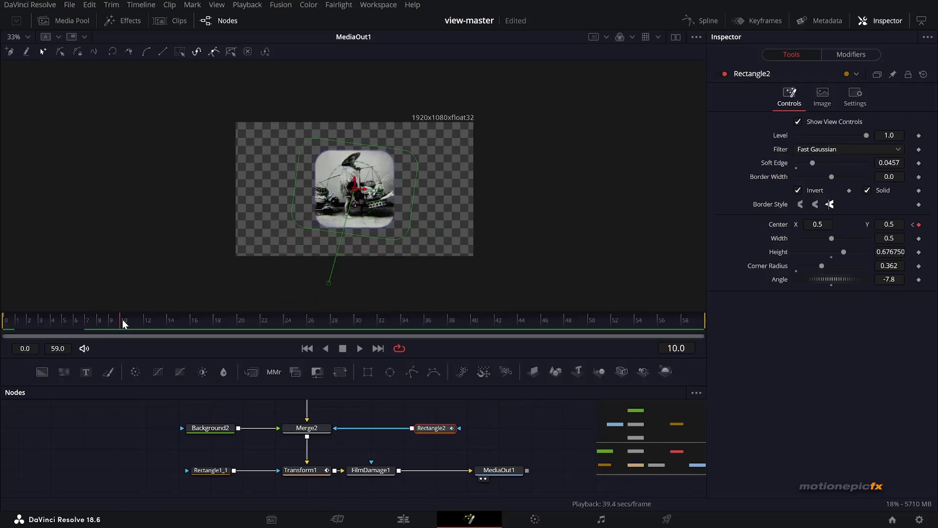
{"action": "left_click", "coordinate": [307, 348]}
{"action": "left_click_drag", "start_coordinate": [25, 325], "coordinate": [137, 316]}
{"action": "left_click_drag", "start_coordinate": [409, 327], "coordinate": [658, 325]}
{"action": "left_click", "coordinate": [415, 519]}
{"action": "left_click_drag", "start_coordinate": [163, 323], "coordinate": [202, 333]}
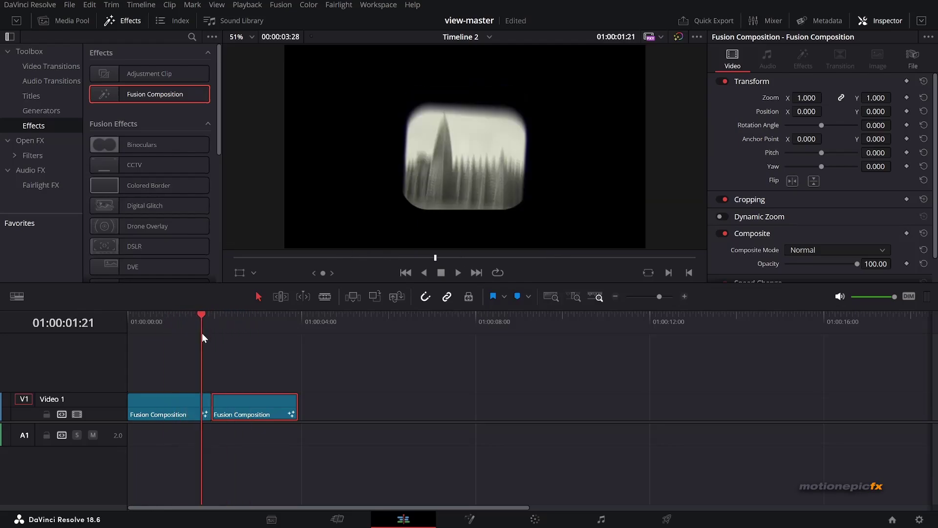
{"action": "key", "text": "Right"}
{"action": "key", "text": "Right"}
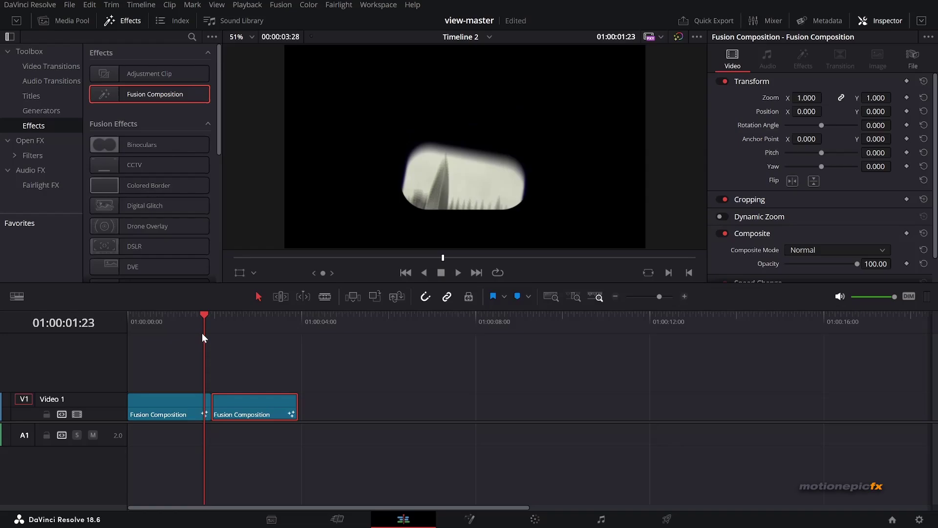
{"action": "key", "text": "Right"}
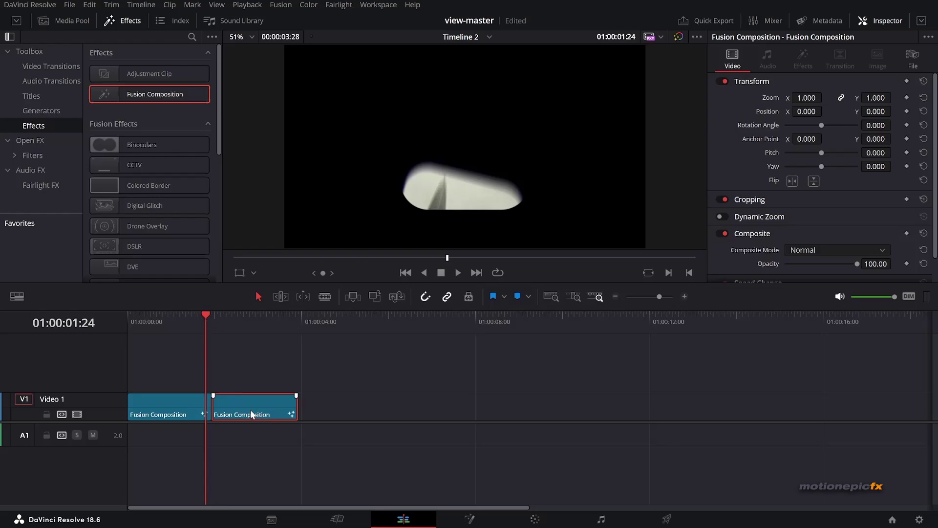
{"action": "left_click_drag", "start_coordinate": [249, 414], "coordinate": [244, 414]}
{"action": "left_click", "coordinate": [191, 320]}
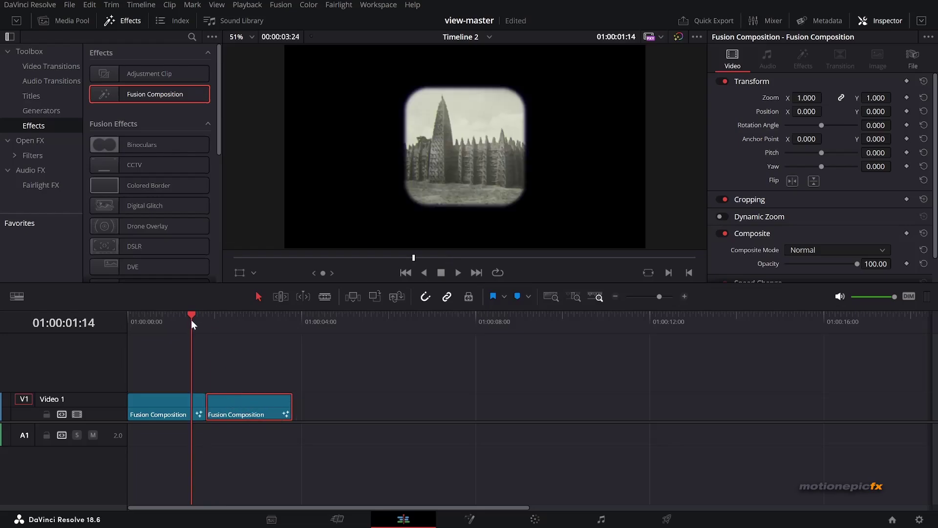
{"action": "key", "text": "space"}
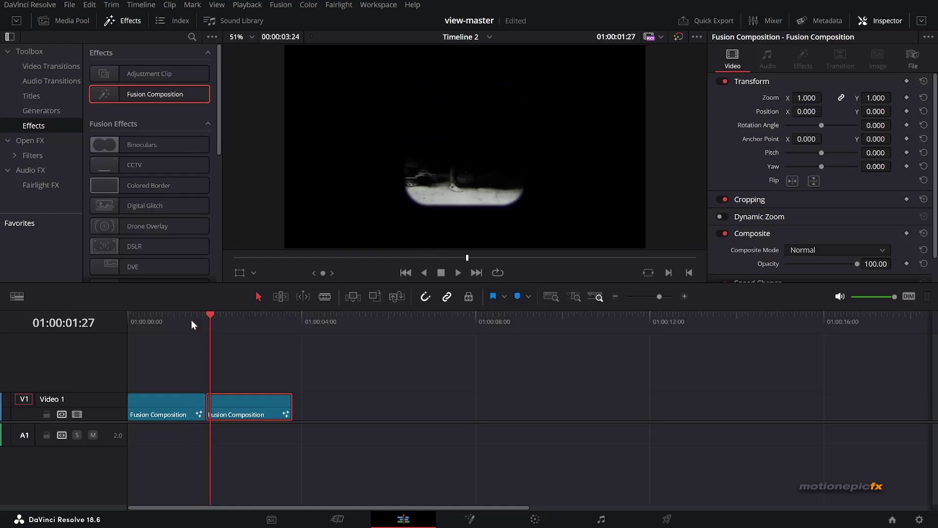
{"action": "left_click", "coordinate": [183, 319]}
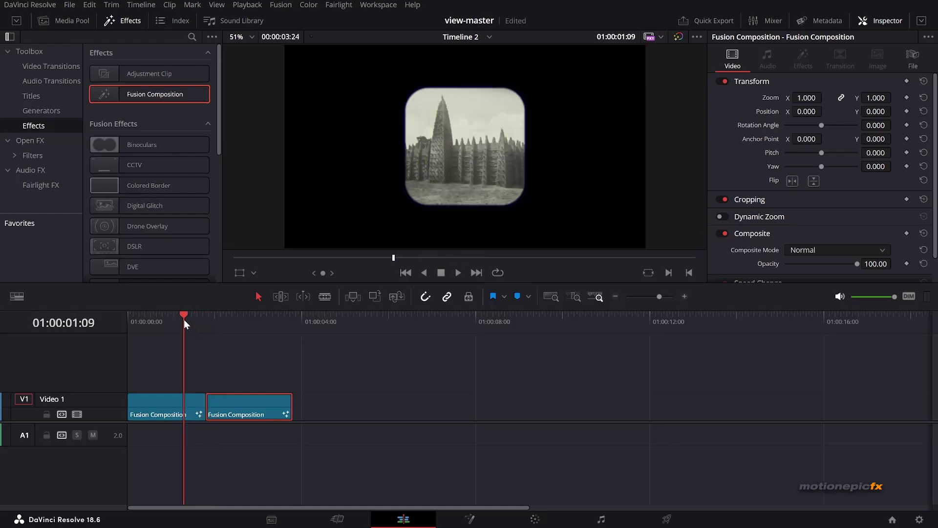
{"action": "key", "text": "space"}
{"action": "left_click", "coordinate": [183, 320]}
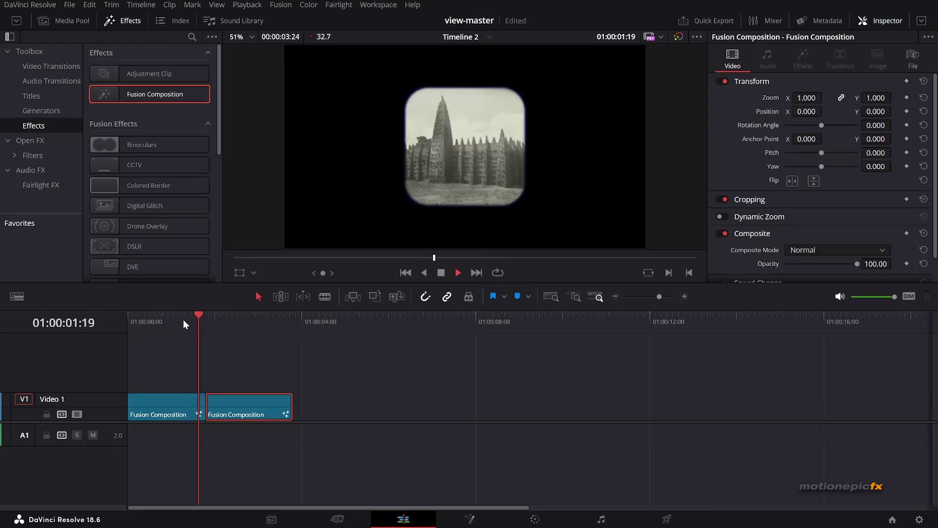
{"action": "left_click", "coordinate": [183, 320]}
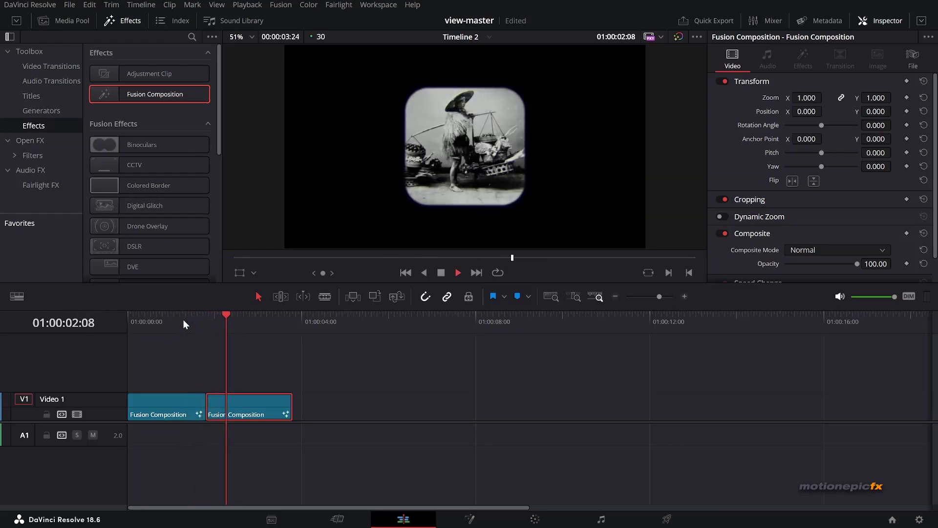
{"action": "left_click", "coordinate": [183, 320]}
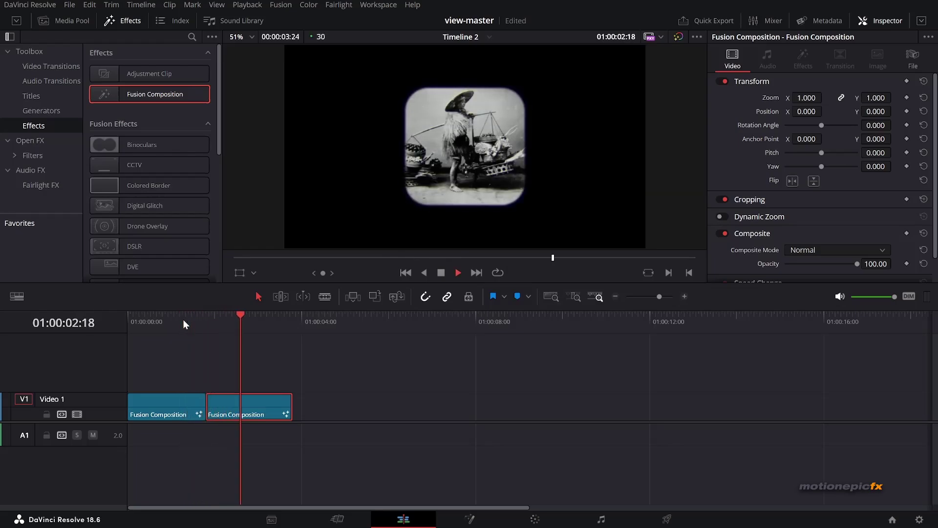
{"action": "left_click", "coordinate": [183, 320]}
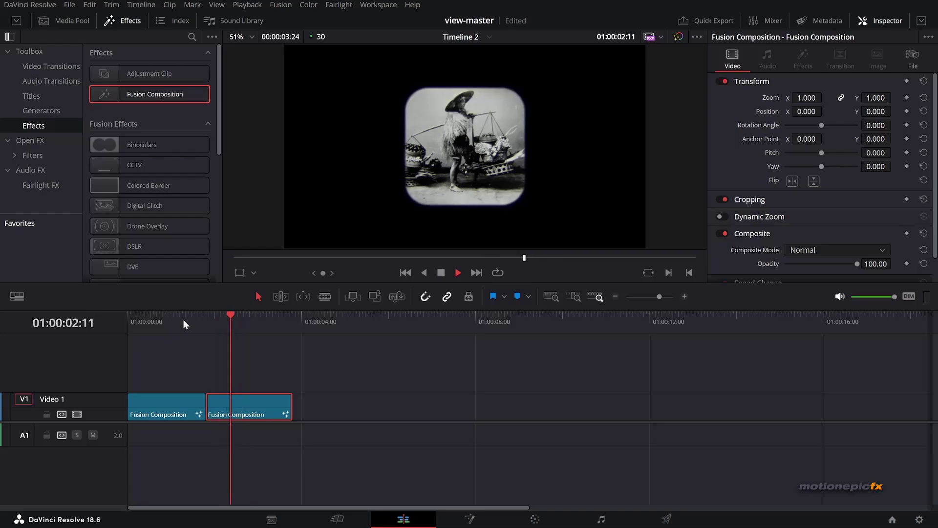
{"action": "left_click_drag", "start_coordinate": [183, 319], "coordinate": [267, 430]}
In the Spline editor, smooth both Displacement keyframes of Rectangle2's Center to ease in and out.
{"action": "left_click", "coordinate": [473, 522]}
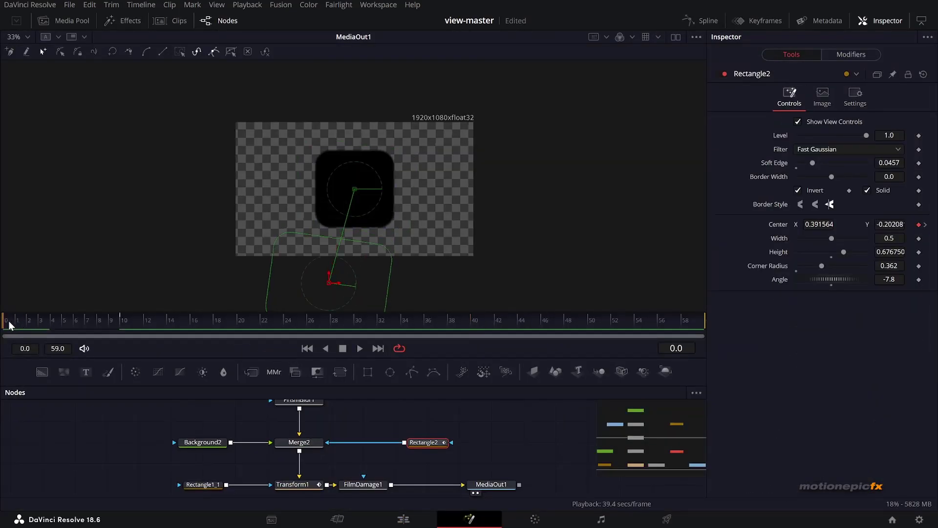
{"action": "left_click", "coordinate": [30, 323]}
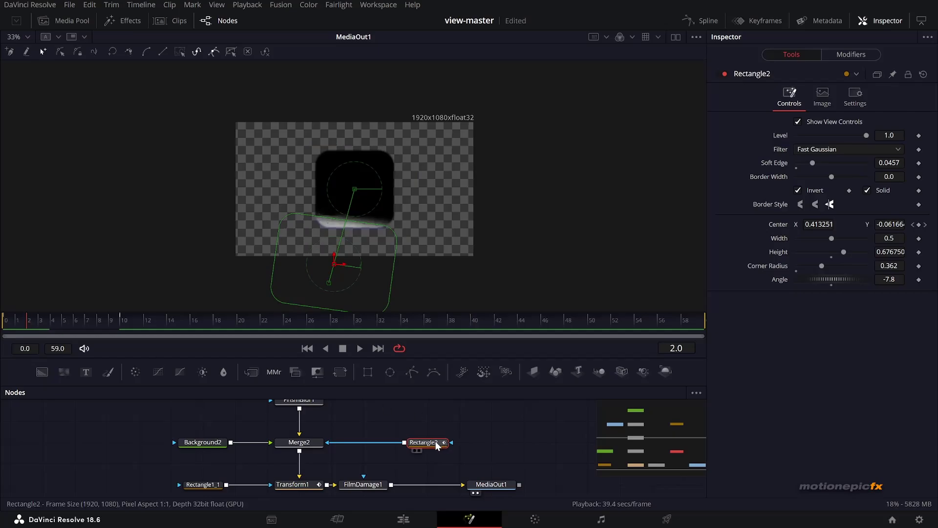
{"action": "left_click", "coordinate": [707, 22]}
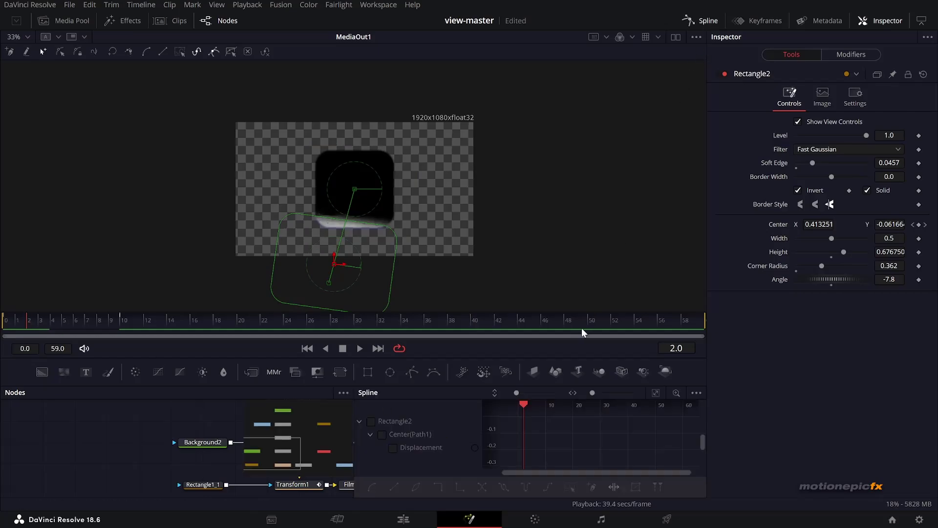
{"action": "left_click", "coordinate": [397, 449]}
{"action": "left_click", "coordinate": [655, 392]}
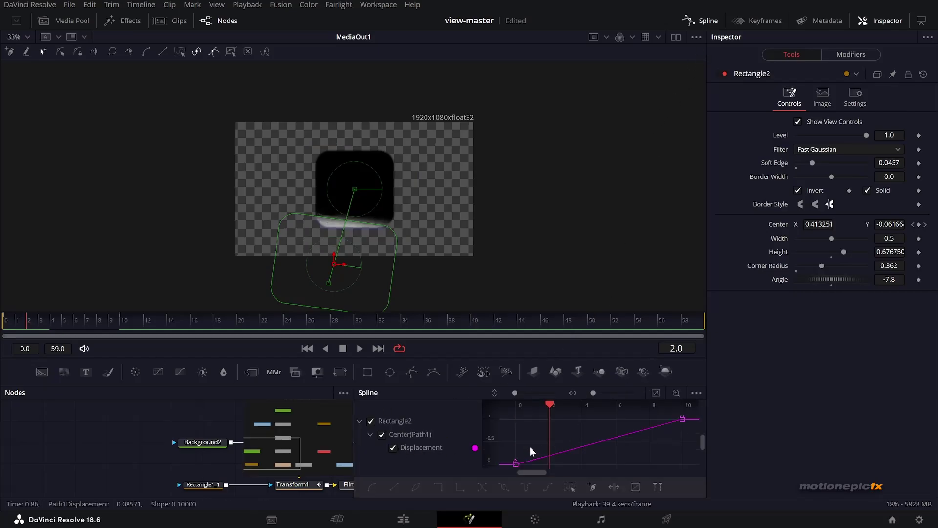
{"action": "left_click", "coordinate": [570, 489]}
{"action": "left_click", "coordinate": [375, 486]}
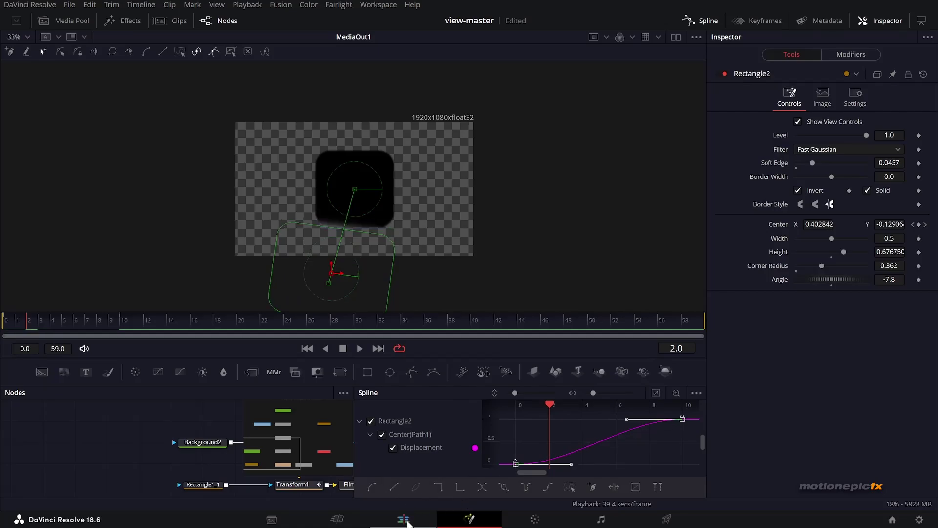
{"action": "left_click", "coordinate": [409, 519]}
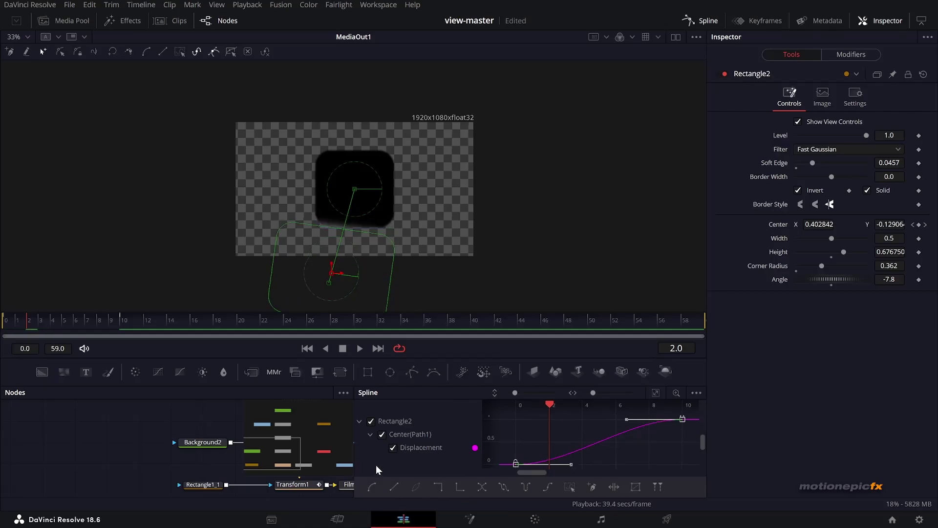
Set Playback > Timeline Proxy Resolution to Quarter.
{"action": "left_click_drag", "start_coordinate": [192, 330], "coordinate": [220, 318]}
{"action": "left_click", "coordinate": [247, 5]}
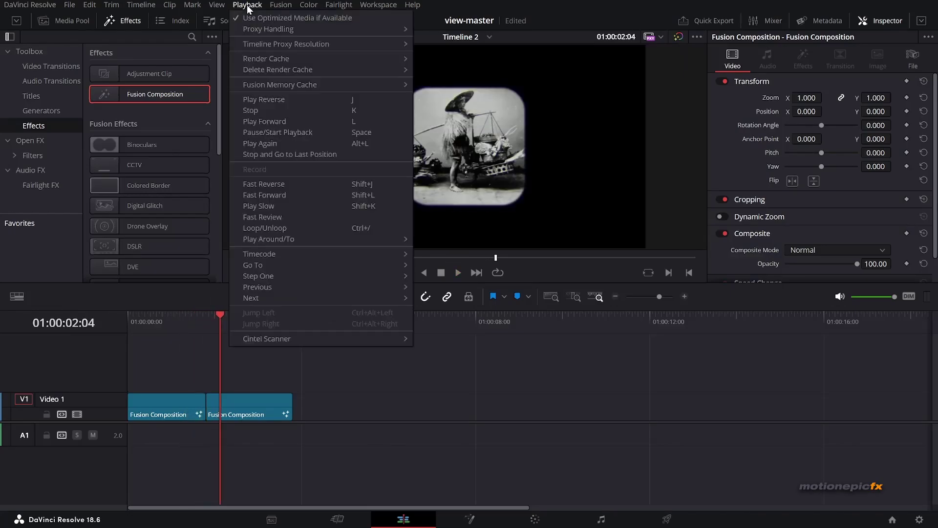
{"action": "mouse_move", "coordinate": [347, 49]}
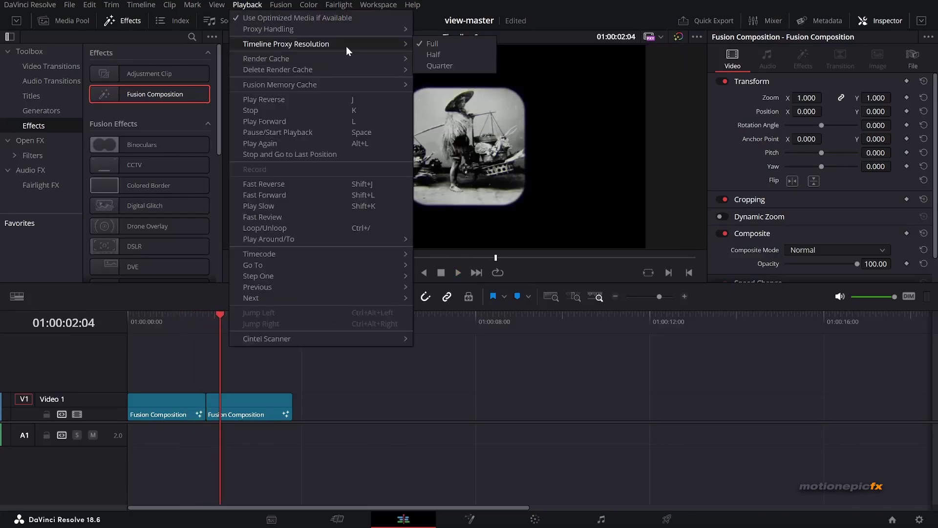
{"action": "left_click", "coordinate": [440, 64]}
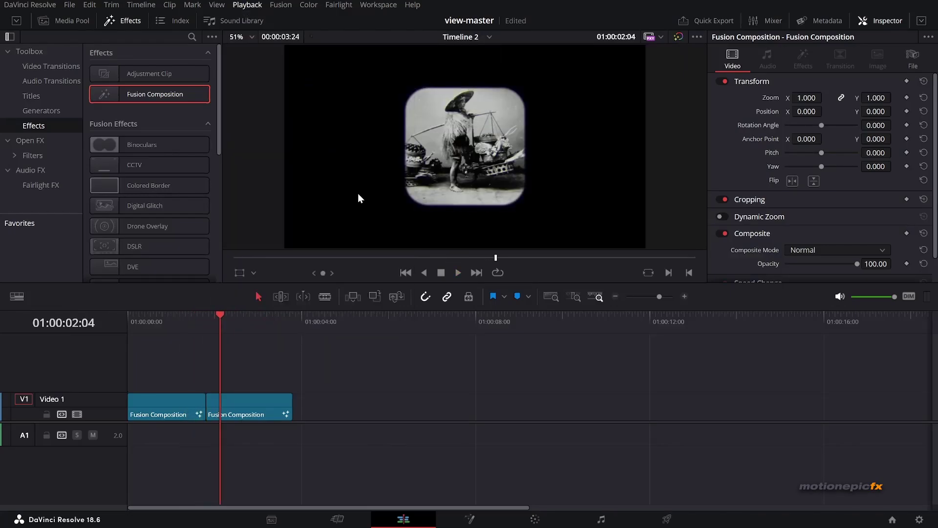
Replay the transition into the second clip a few times from the end of the first, then stop.
{"action": "left_click", "coordinate": [170, 327]}
{"action": "key", "text": "space"}
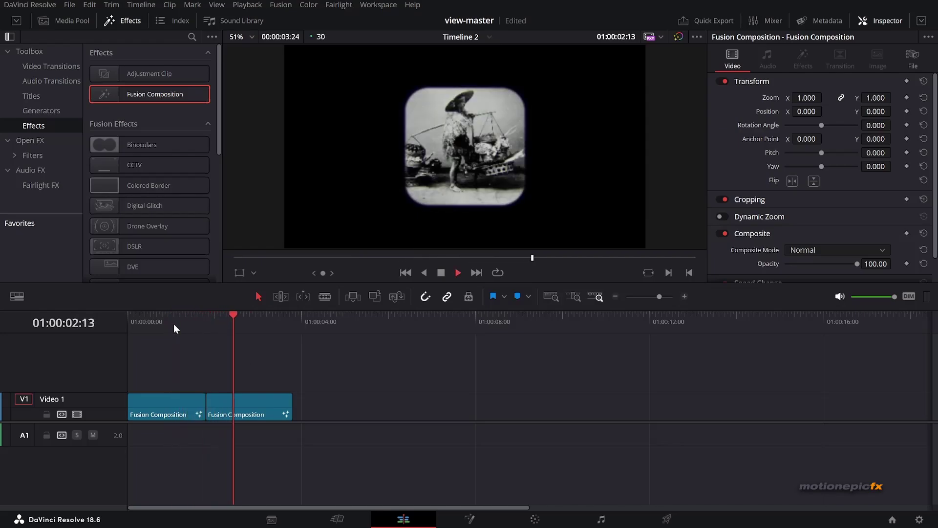
{"action": "left_click", "coordinate": [174, 324]}
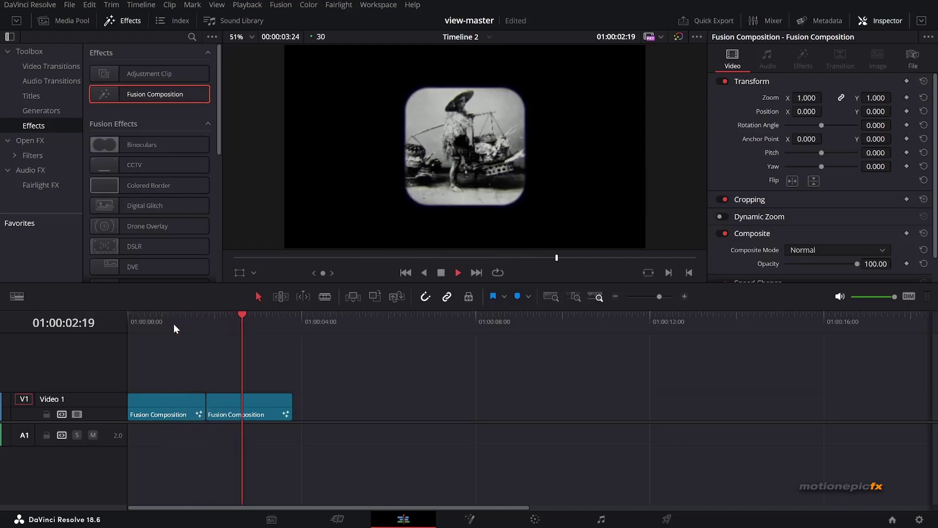
{"action": "left_click", "coordinate": [174, 324]}
{"action": "key", "text": "space"}
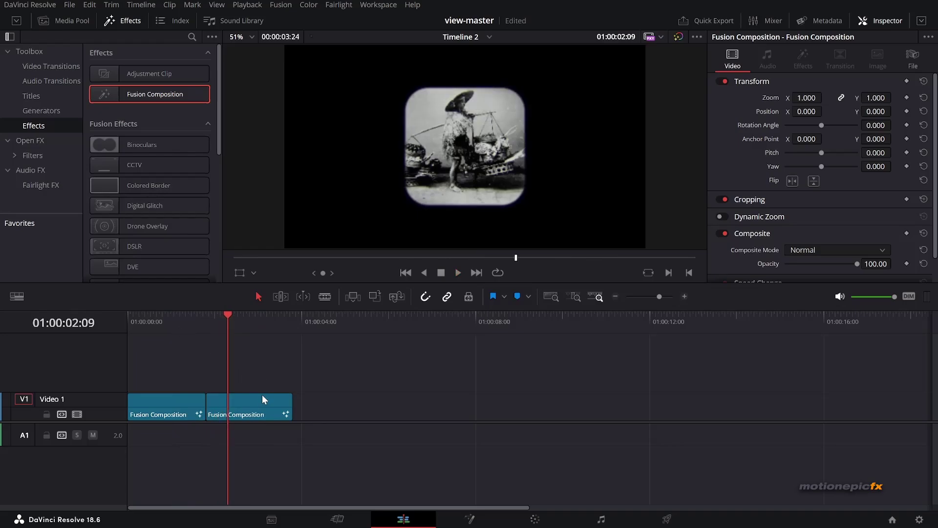
Alt-drag a copy of the second clip and slide it left flush against the second clip.
{"action": "left_click_drag", "start_coordinate": [249, 407], "coordinate": [337, 408]}
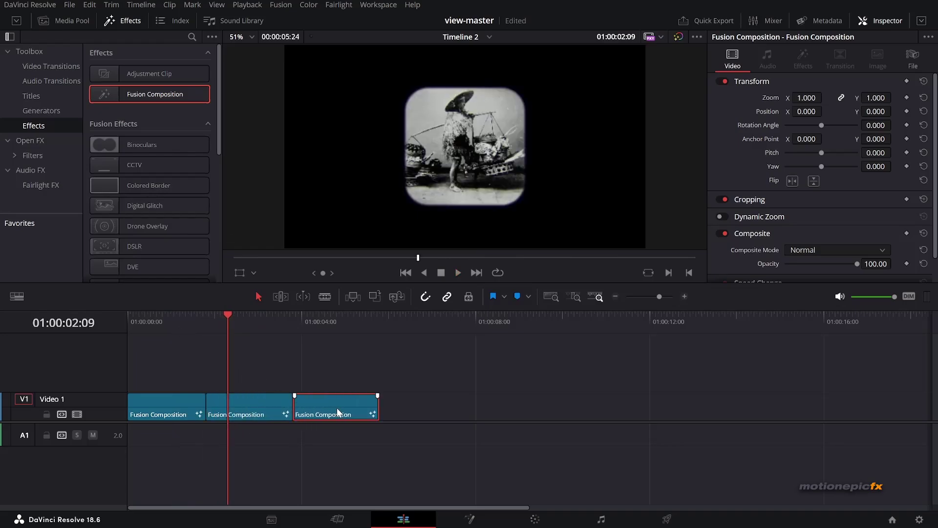
{"action": "left_click_drag", "start_coordinate": [280, 322], "coordinate": [284, 321]}
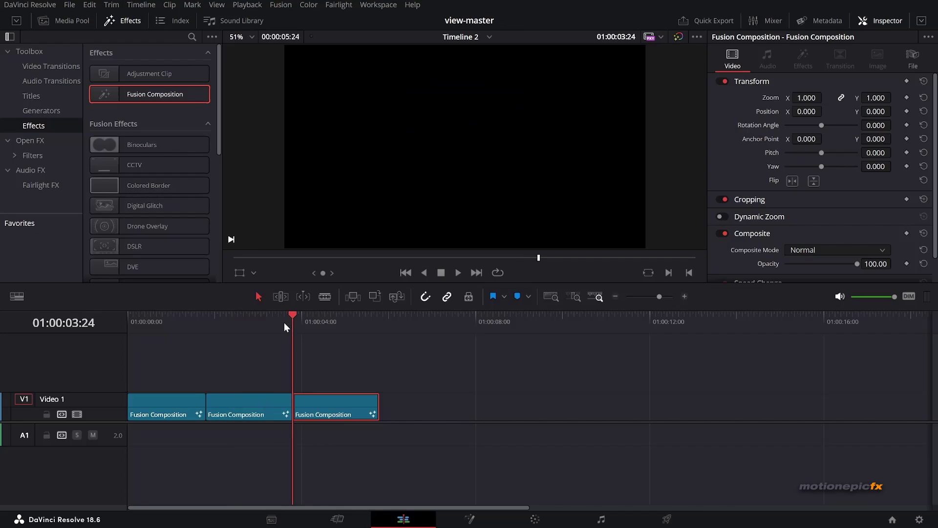
{"action": "key", "text": "Left"}
{"action": "key", "text": "Left"}
{"action": "key", "text": "Left"}
{"action": "key", "text": "Left"}
{"action": "key", "text": "Left"}
{"action": "key", "text": "Left"}
{"action": "key", "text": "Left"}
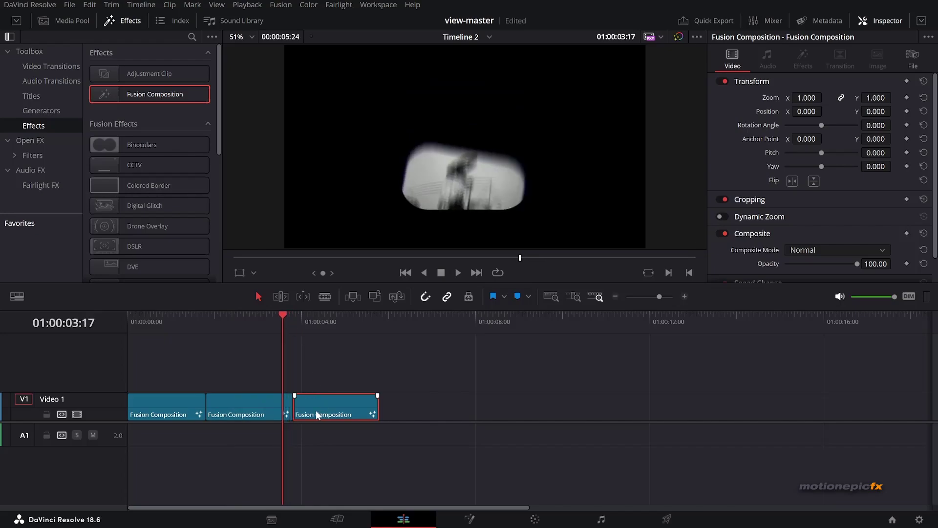
{"action": "left_click_drag", "start_coordinate": [321, 407], "coordinate": [310, 407]}
Play through the new third clip, then open its composition in Fusion.
{"action": "left_click", "coordinate": [263, 322]}
{"action": "key", "text": "space"}
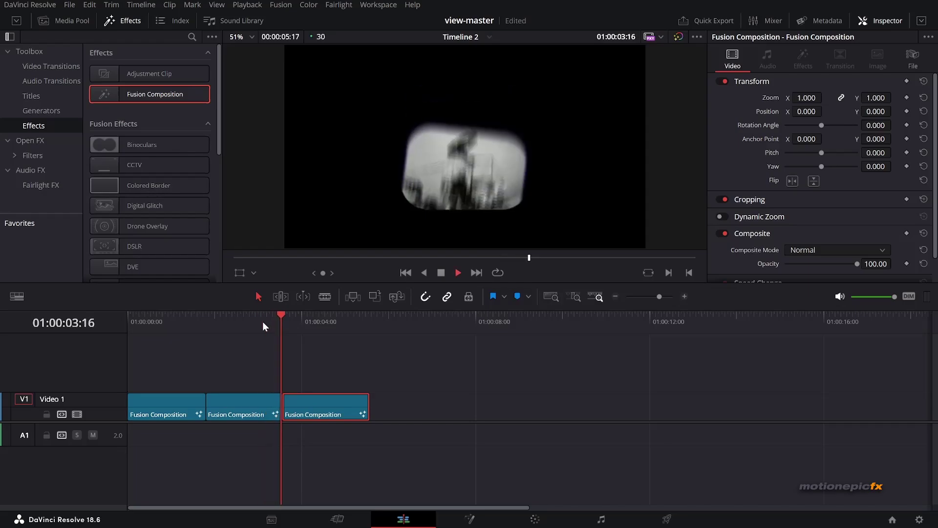
{"action": "key", "text": "space"}
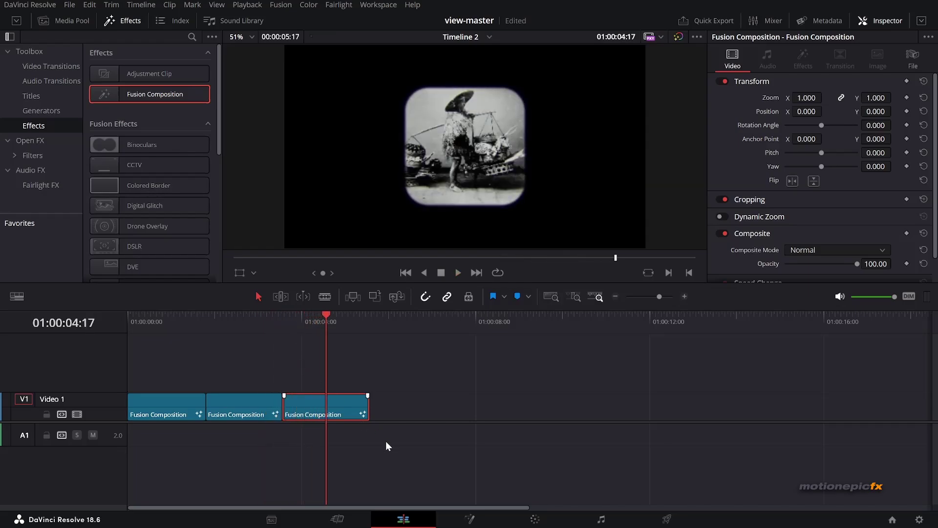
{"action": "left_click", "coordinate": [470, 519]}
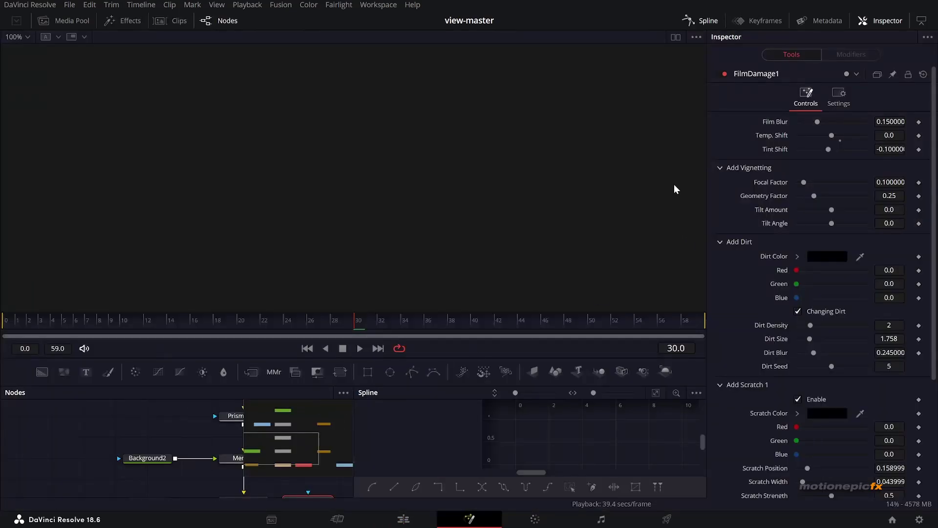
Swap the third clip's MediaIn photo for the ruined-building image and view the MediaOut1 composite.
{"action": "left_click", "coordinate": [702, 22]}
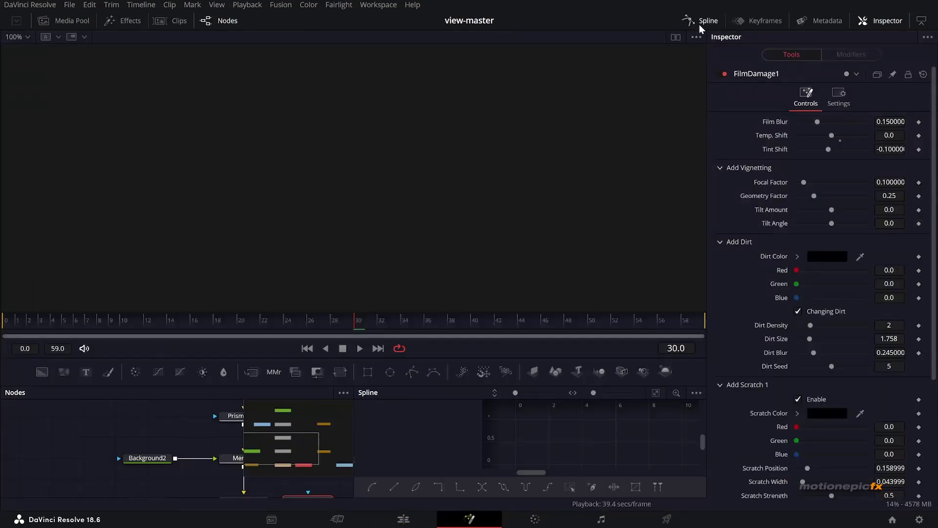
{"action": "left_click", "coordinate": [81, 21]}
{"action": "left_click_drag", "start_coordinate": [481, 454], "coordinate": [465, 259]}
{"action": "scroll", "coordinate": [371, 474], "scroll_direction": "up", "scroll_amount": 2}
Back on the Edit page, play the timeline from 01:00:02:24 with loop playback enabled.
{"action": "key", "text": "shift+4"}
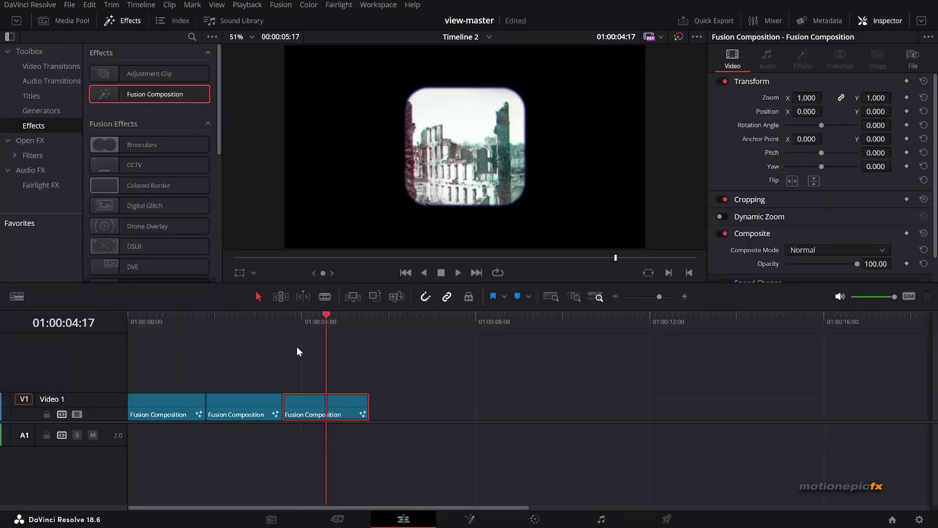
{"action": "left_click", "coordinate": [250, 322]}
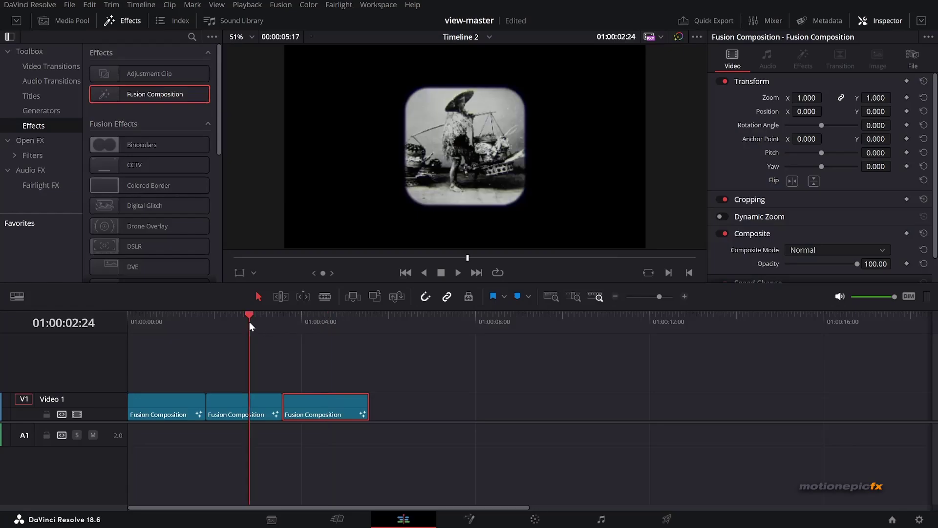
{"action": "key", "text": "space"}
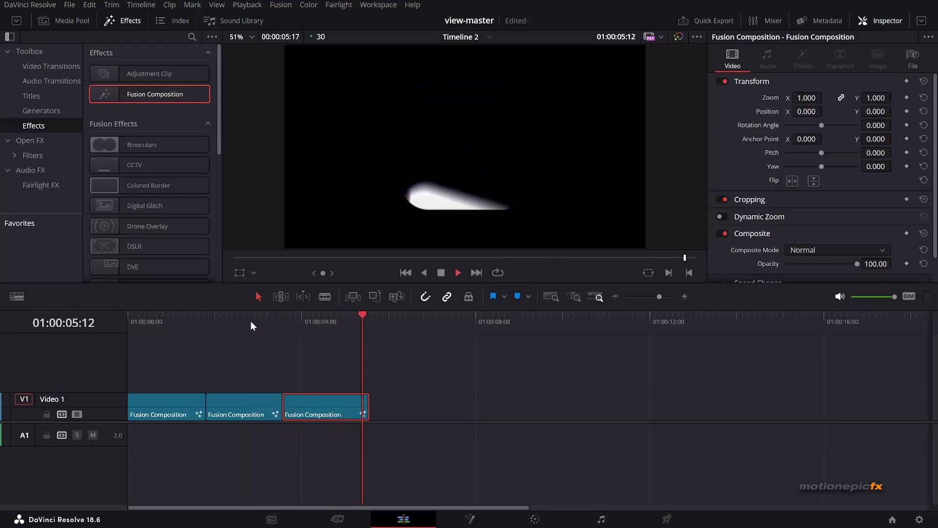
{"action": "key", "text": "ctrl+slash"}
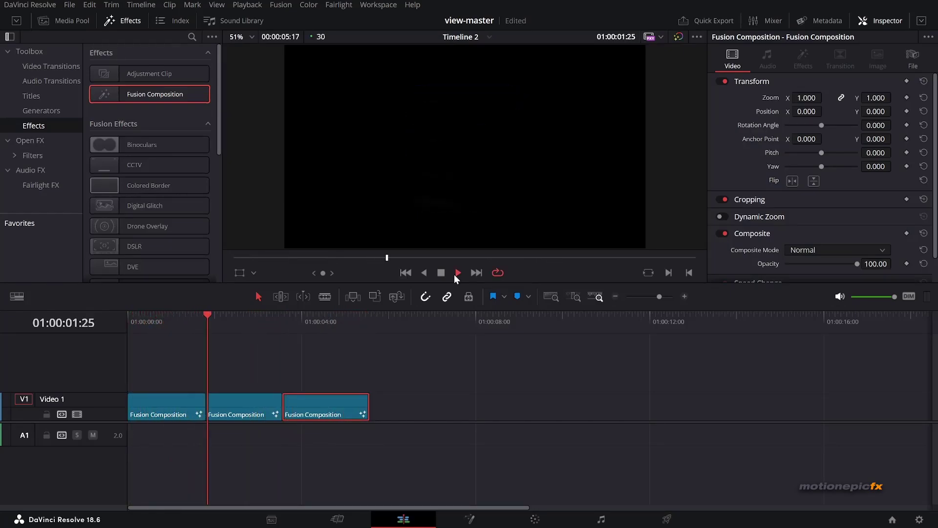